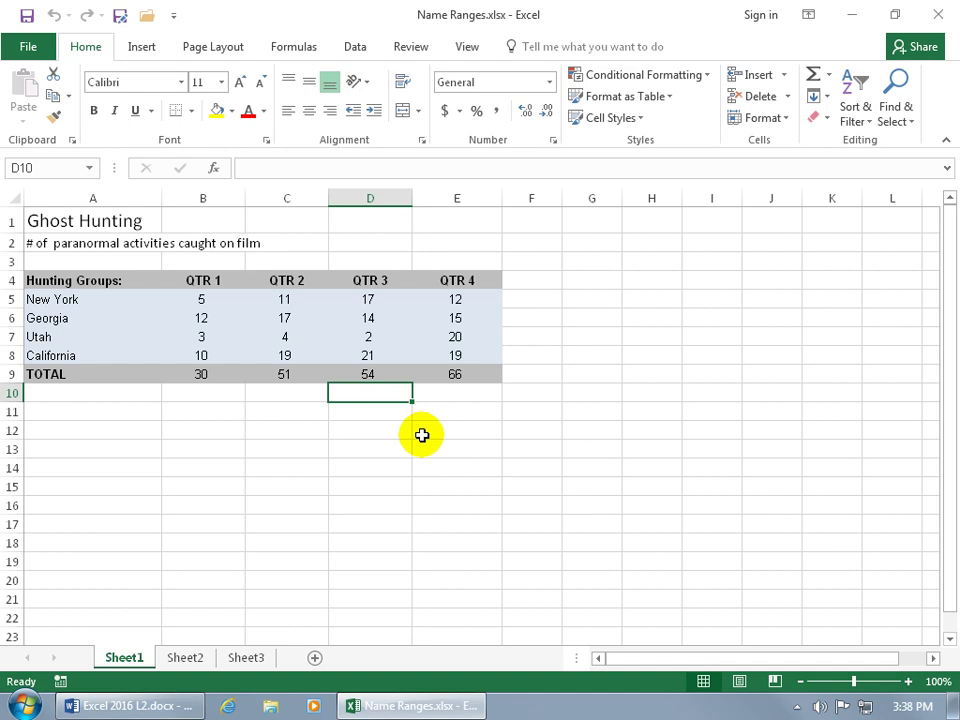
Click empty cells below the table, then select the Ghost Hunting title cell A1.
left_click(467, 429)
left_click(383, 452)
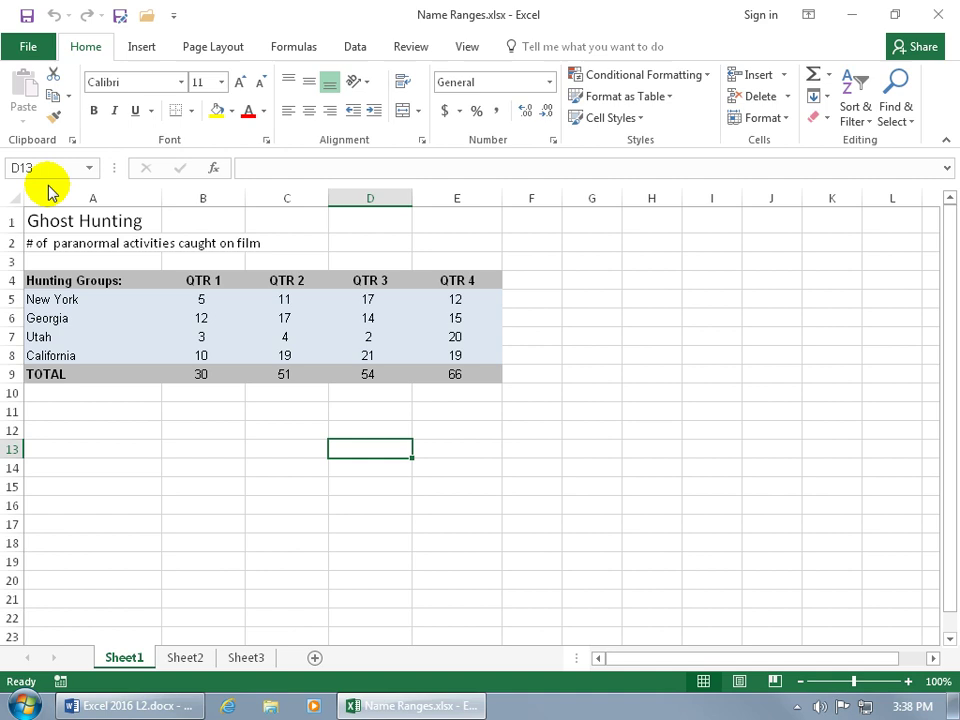
left_click(87, 220)
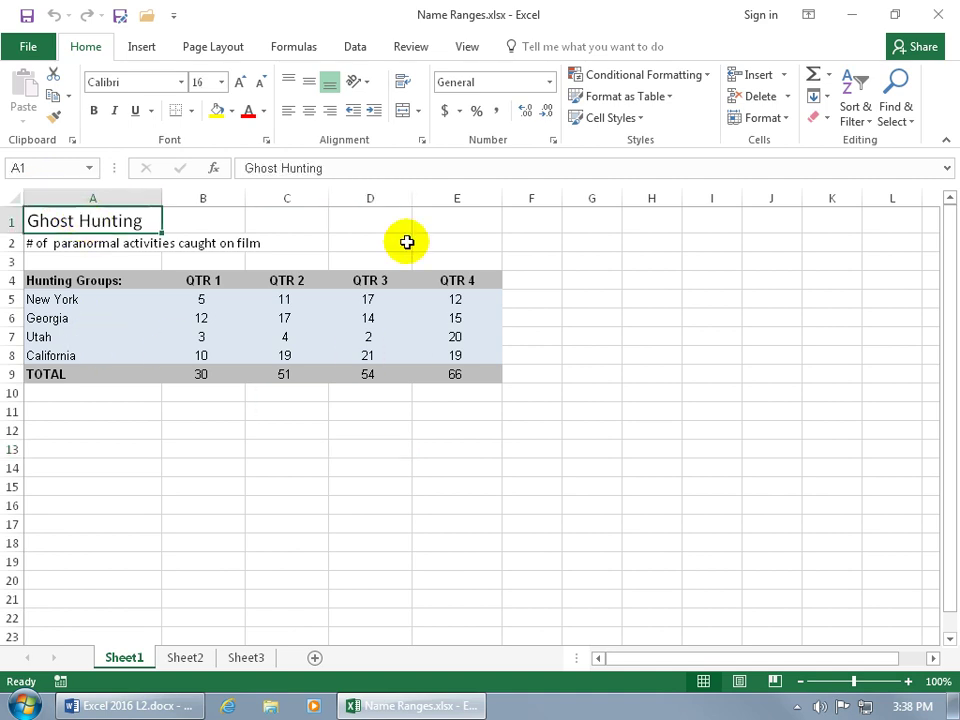
scroll(356, 472, "down", 11)
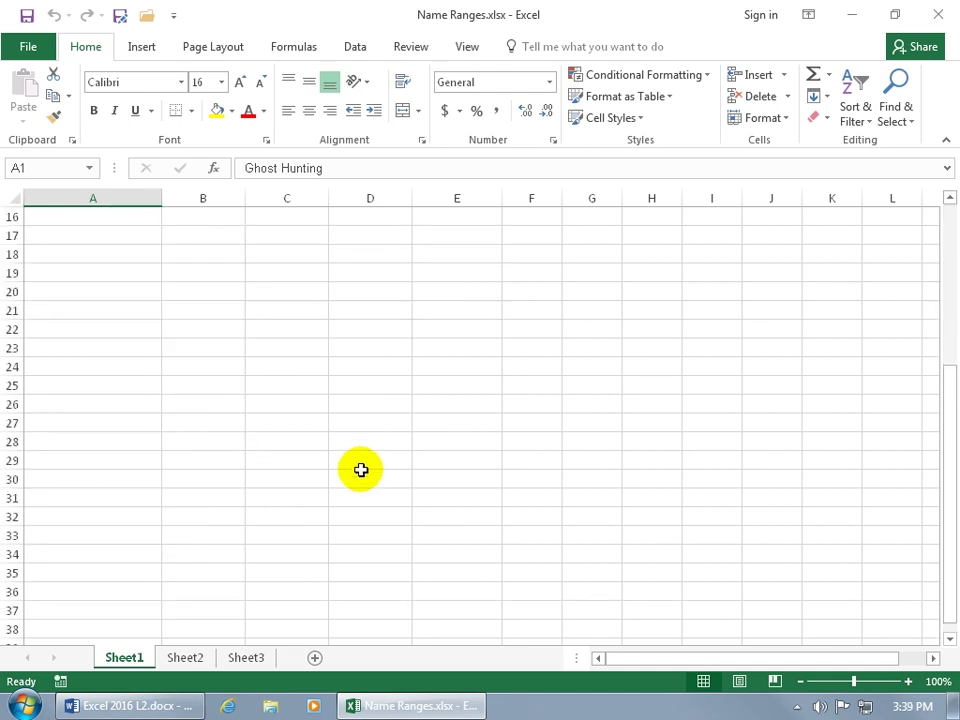
left_click(933, 658)
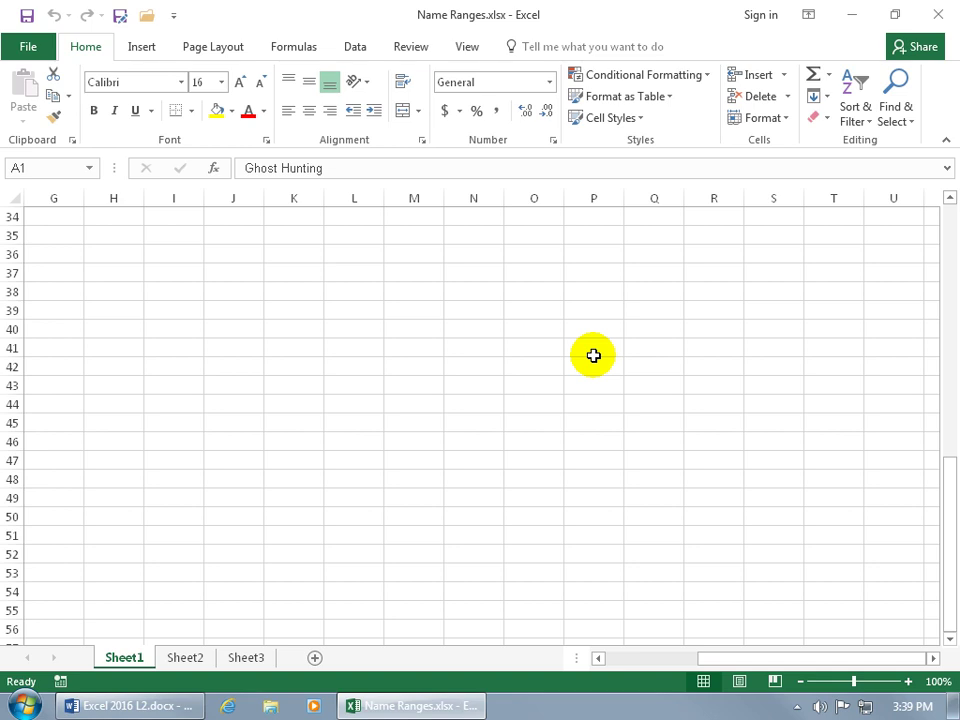
Name cell A1 Ghost_Hunting in the Name Box, retrying after an invalid-name error.
key("ctrl+Home")
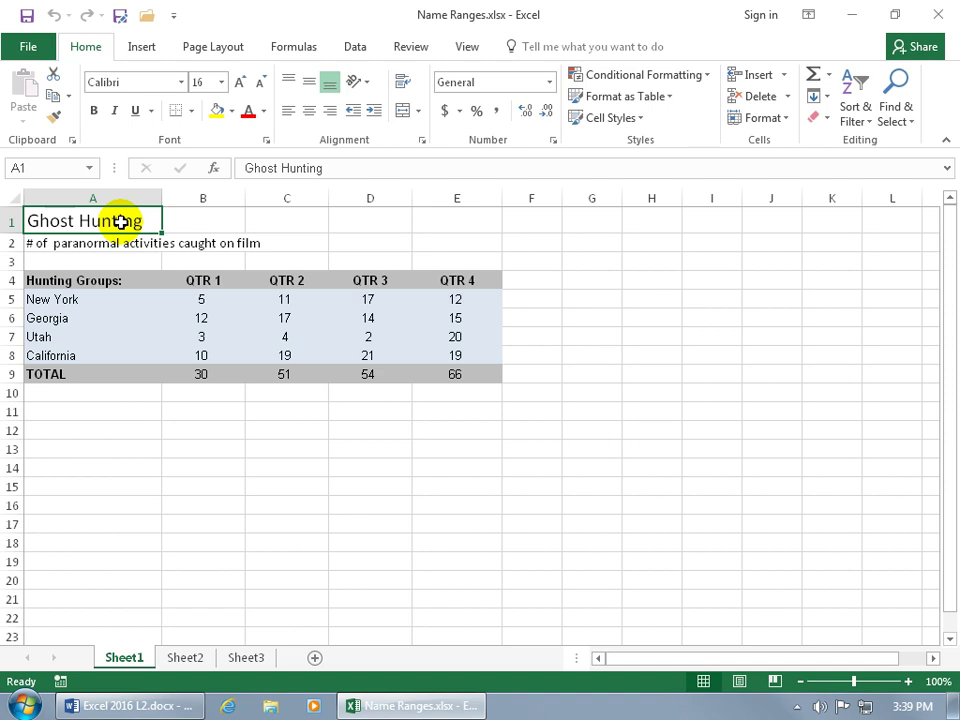
left_click(40, 168)
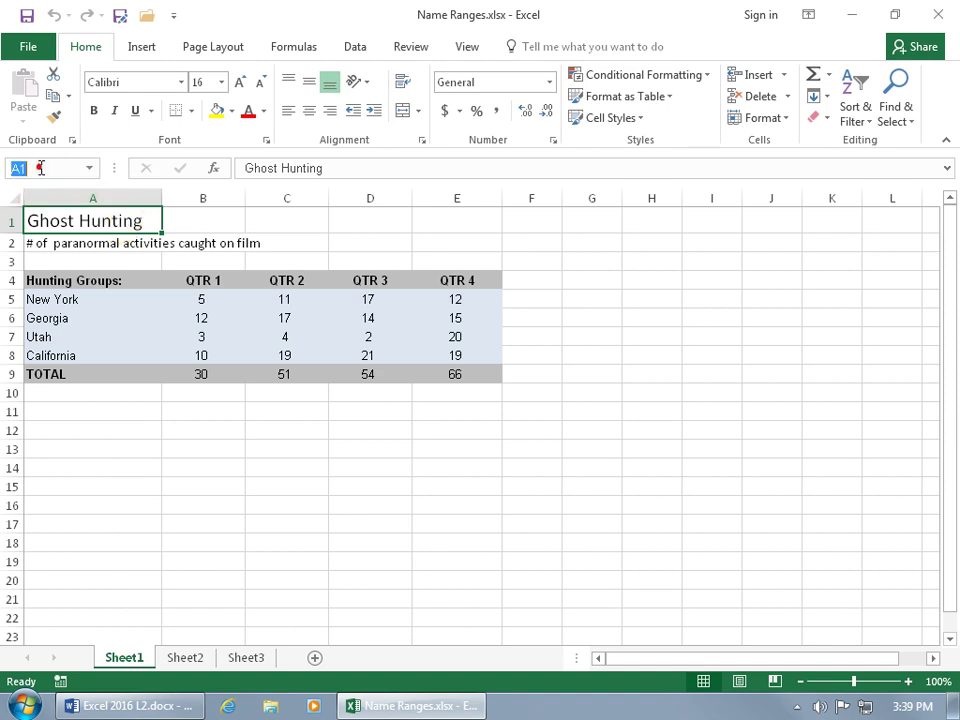
type("Gho")
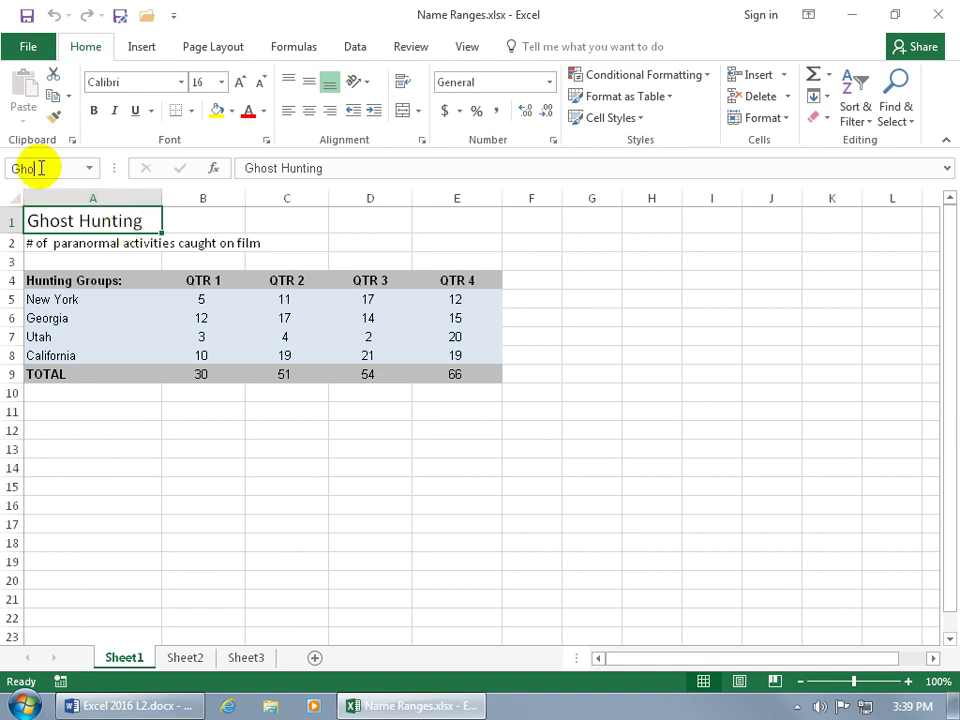
type("st_Hun")
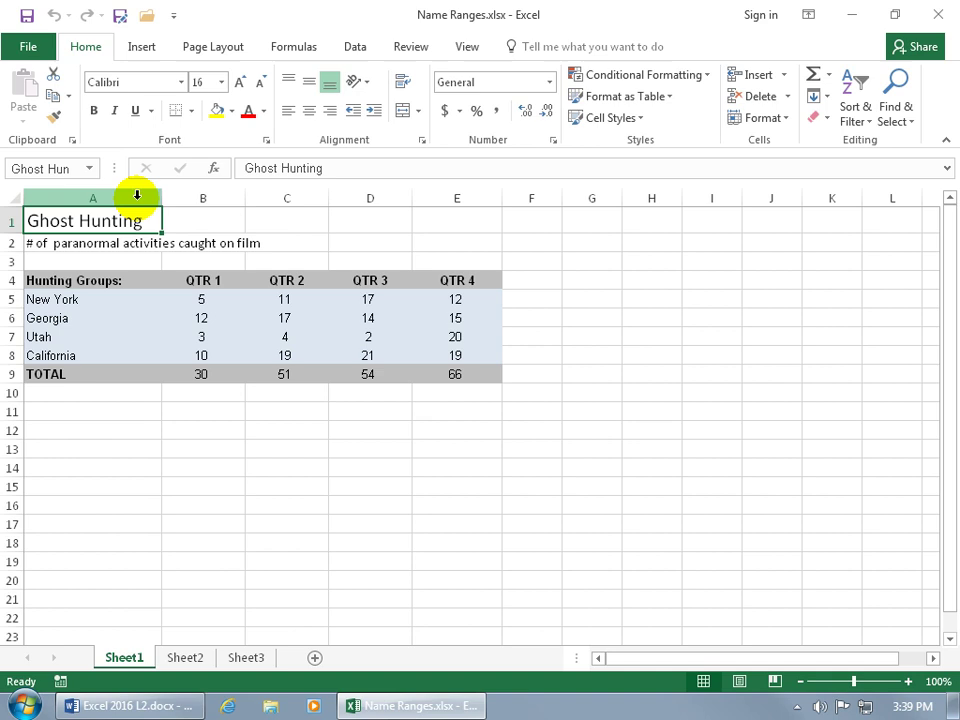
key("Return")
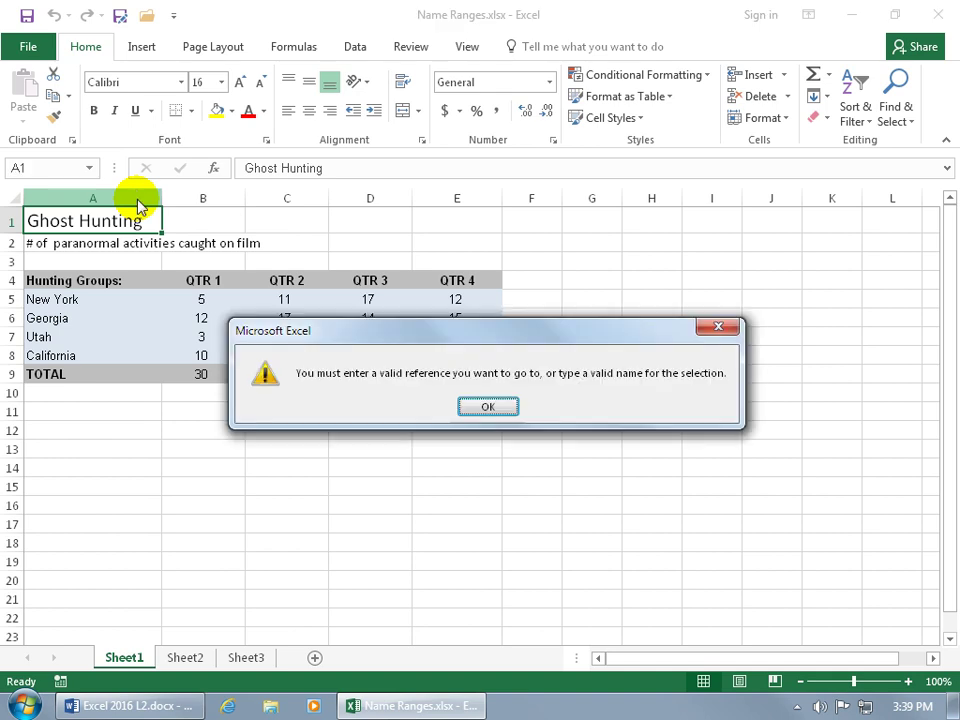
left_click(717, 327)
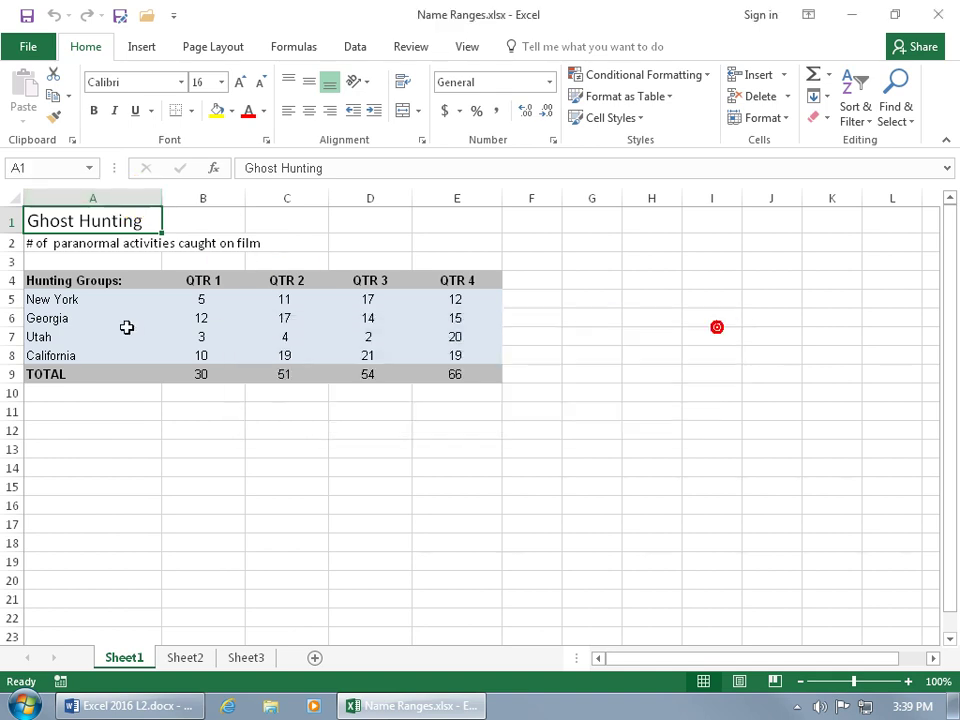
left_click(40, 168)
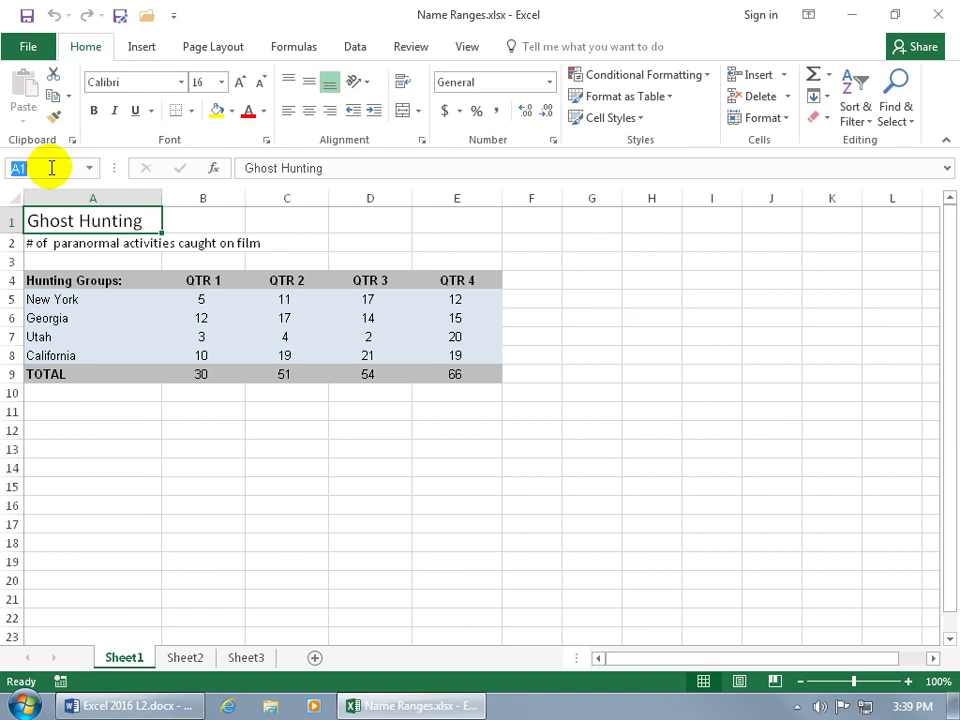
type("Ghost")
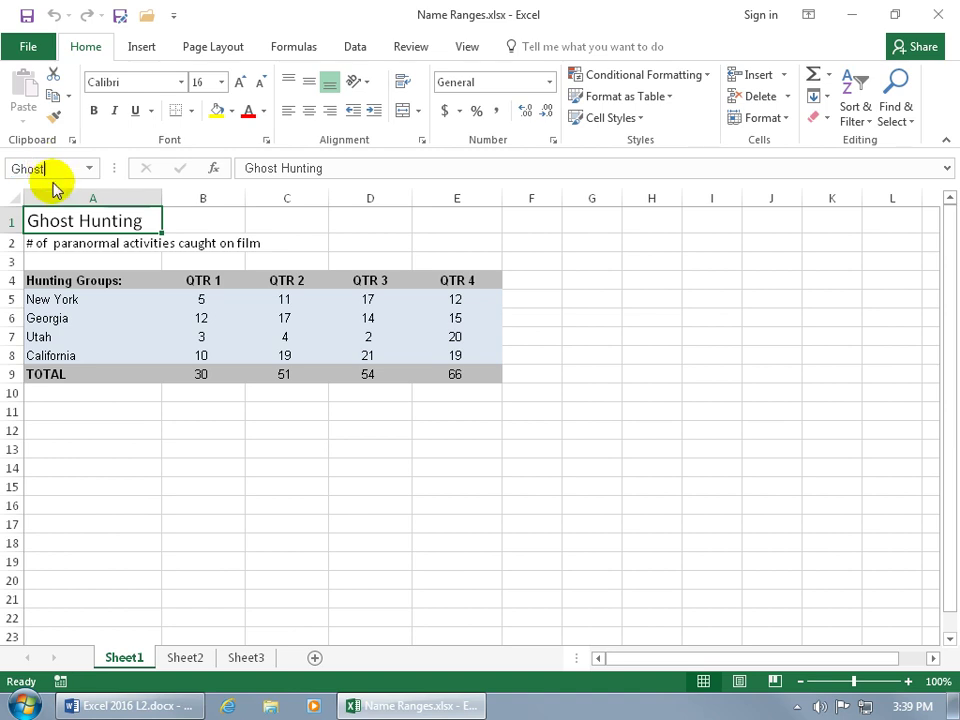
type("_Hunting")
key("Return")
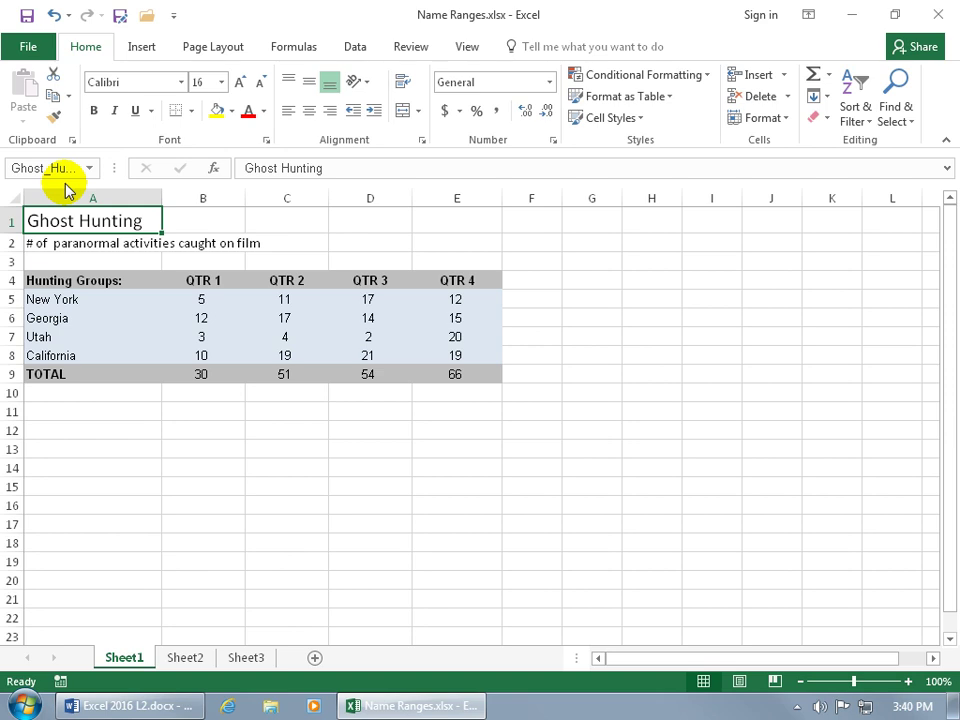
left_click(697, 619)
scroll(699, 610, "down", 9)
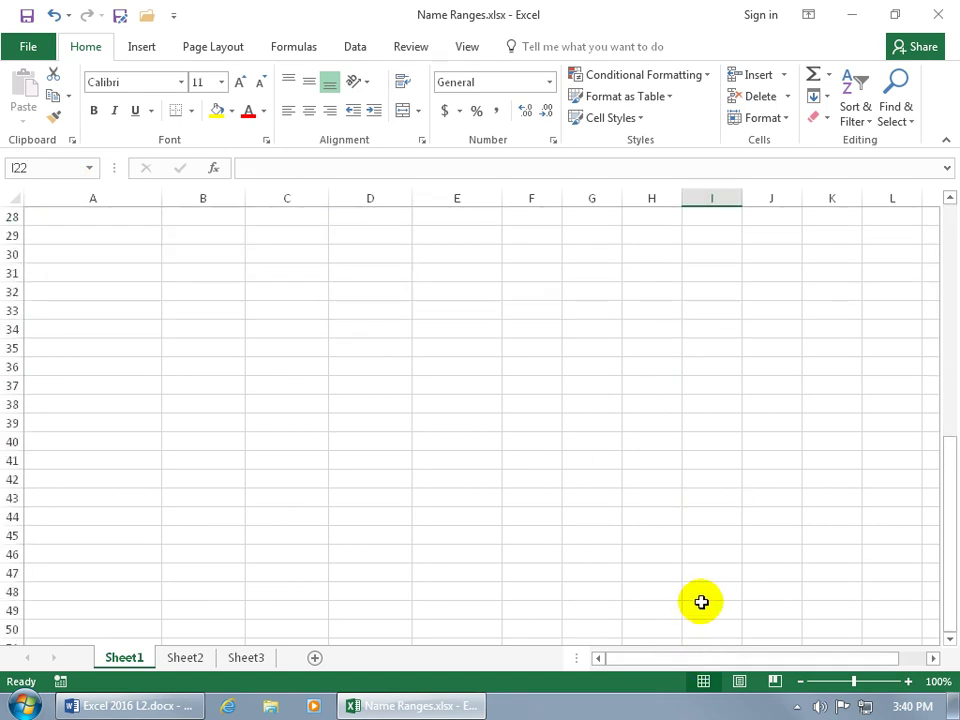
left_click(706, 596)
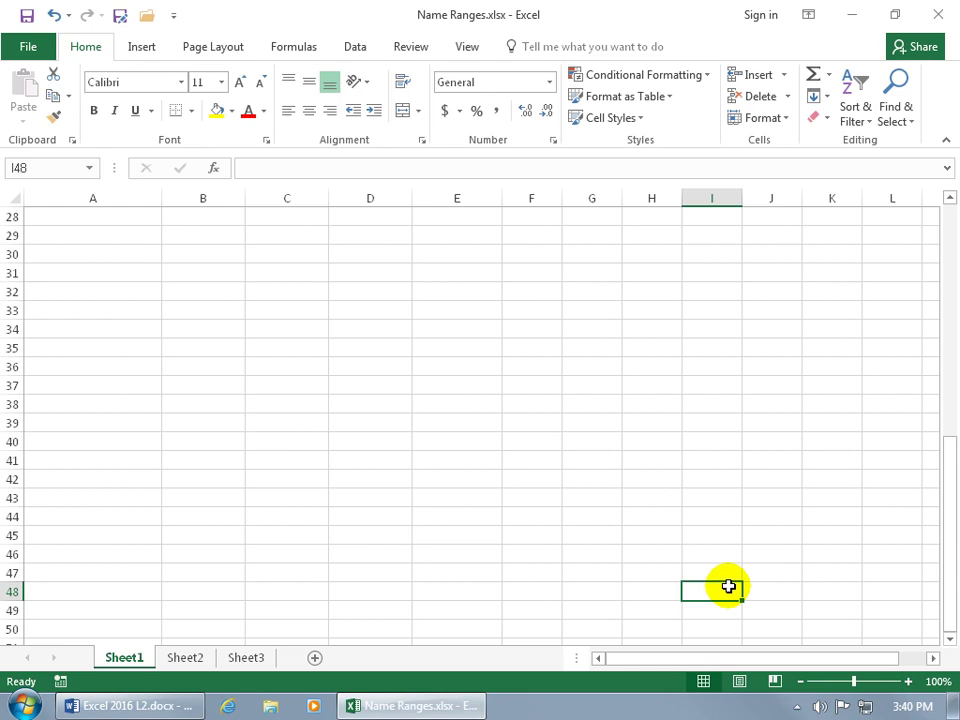
left_click(91, 169)
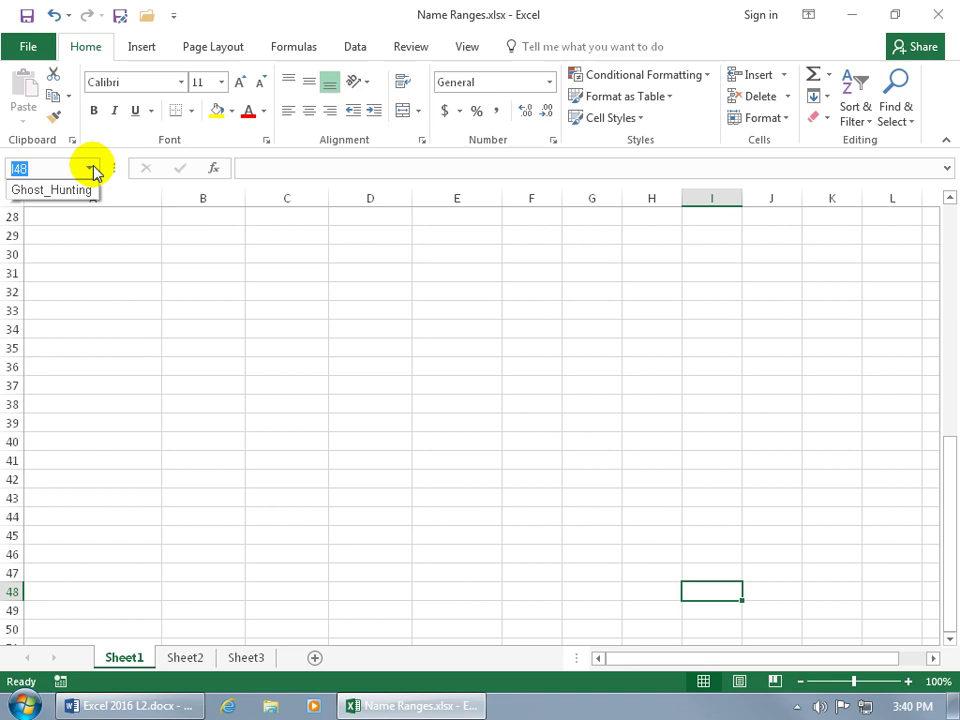
left_click(62, 191)
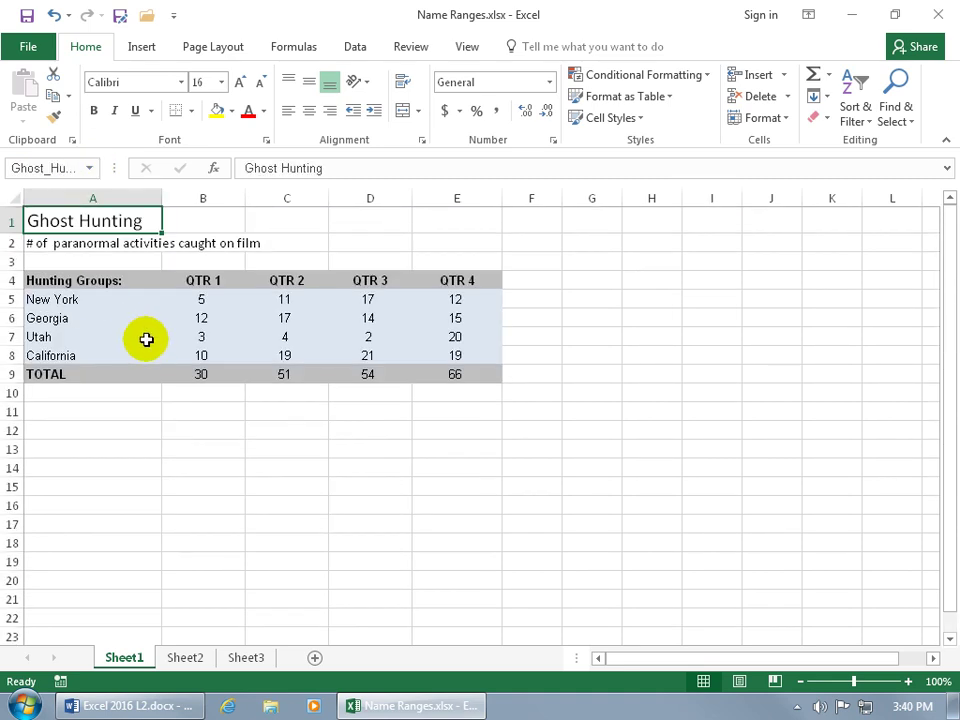
left_click(696, 508)
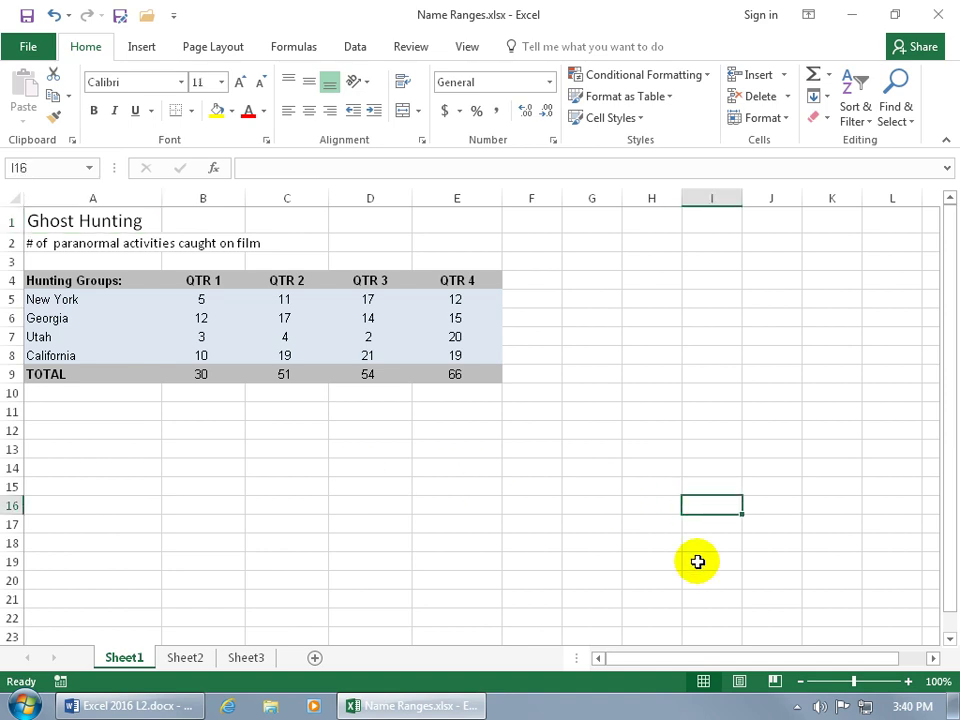
left_click(33, 168)
type("a1")
key("Return")
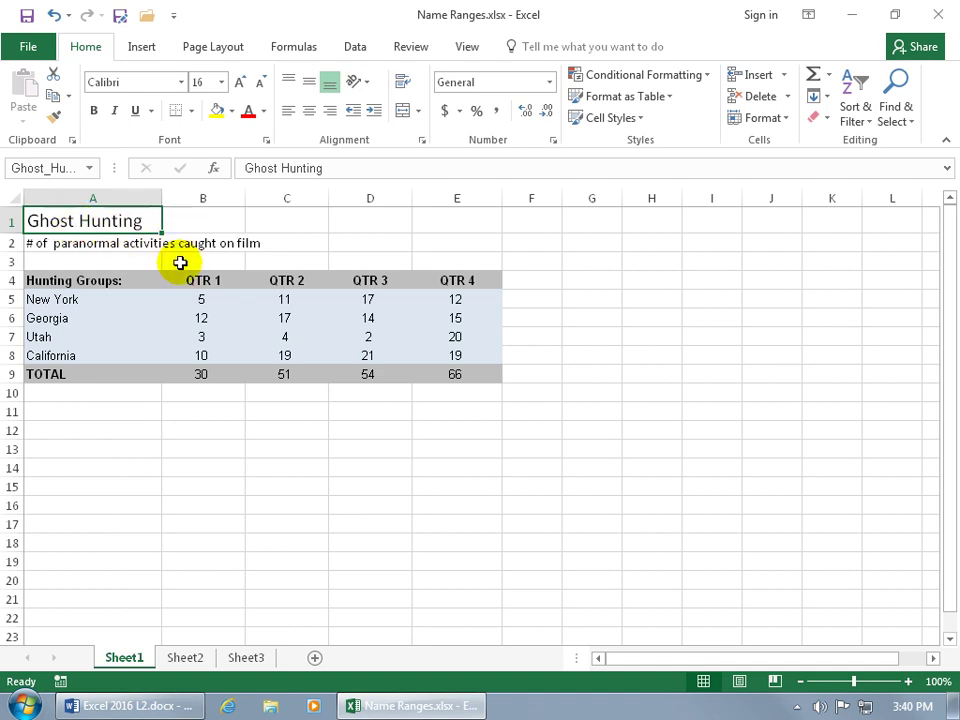
Select QTR 1 values B5:B8, enter 5 and step through the selected cells.
left_click(213, 301)
left_click_drag(213, 301, 213, 353)
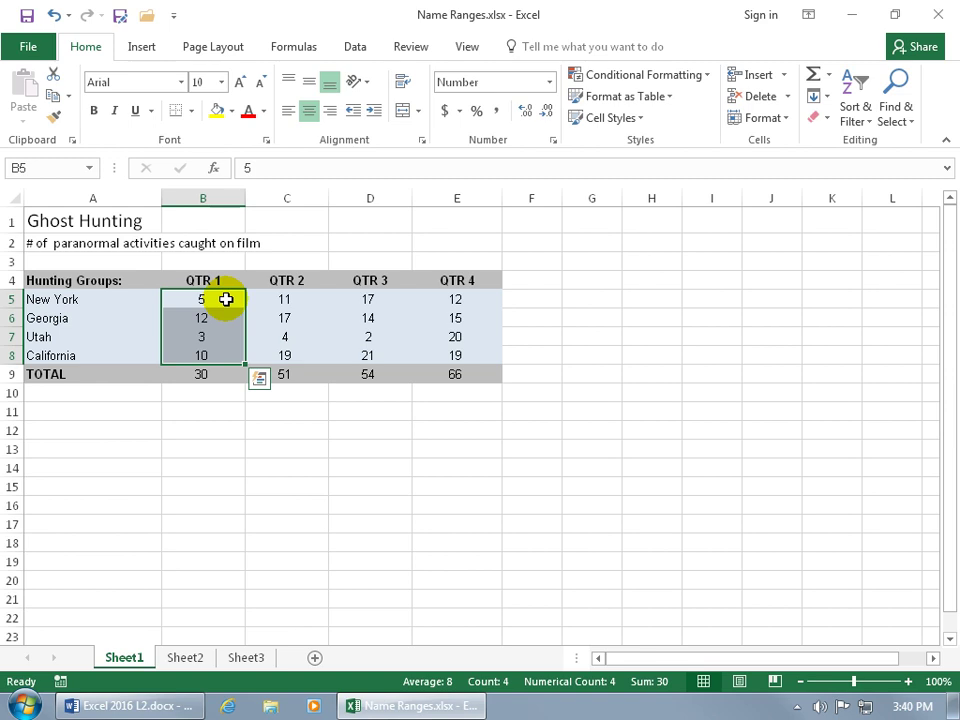
type("5")
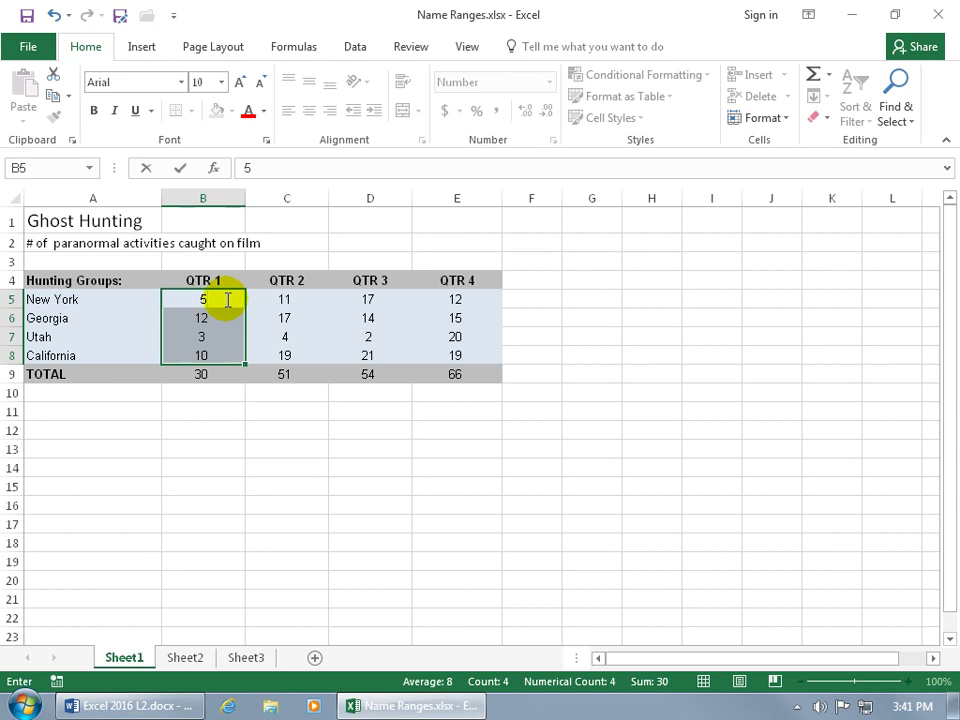
key("Return")
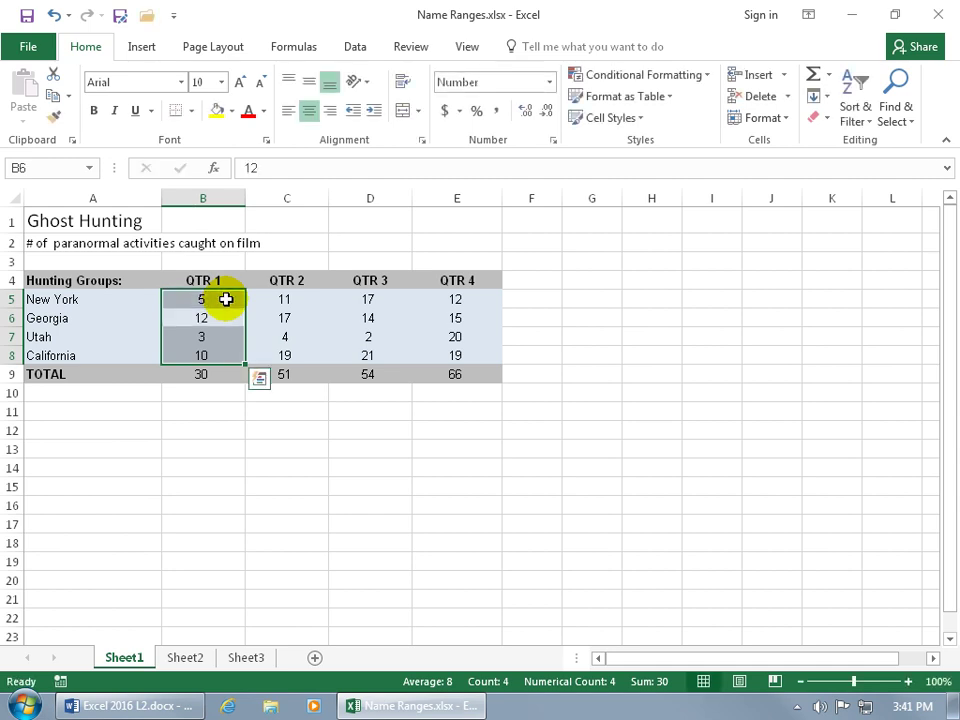
key("Return")
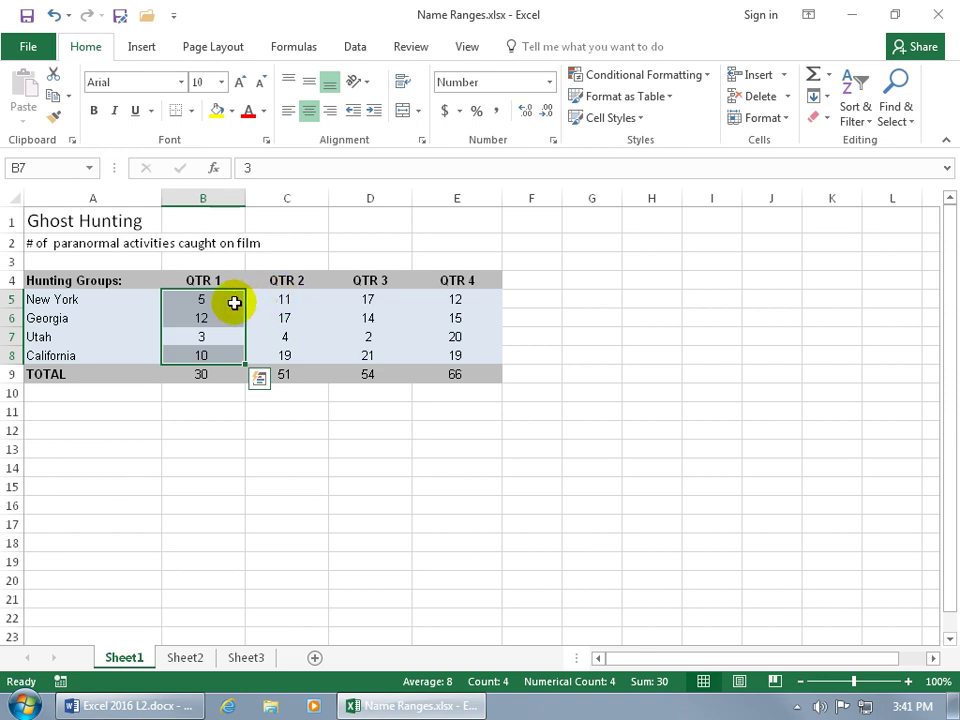
key("Return")
key("Return")
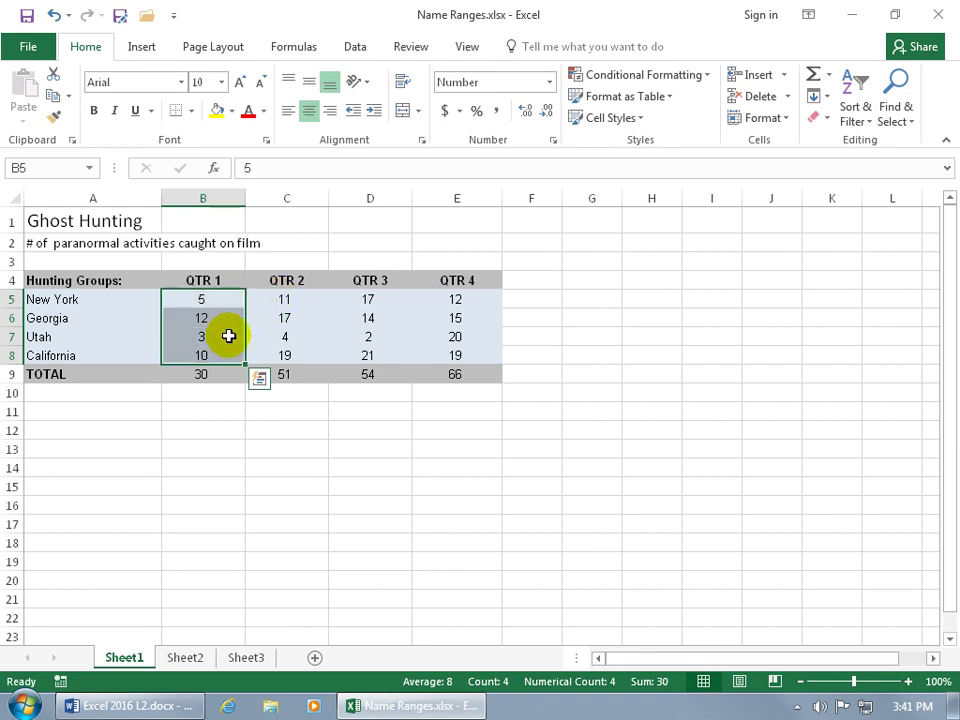
key("Return")
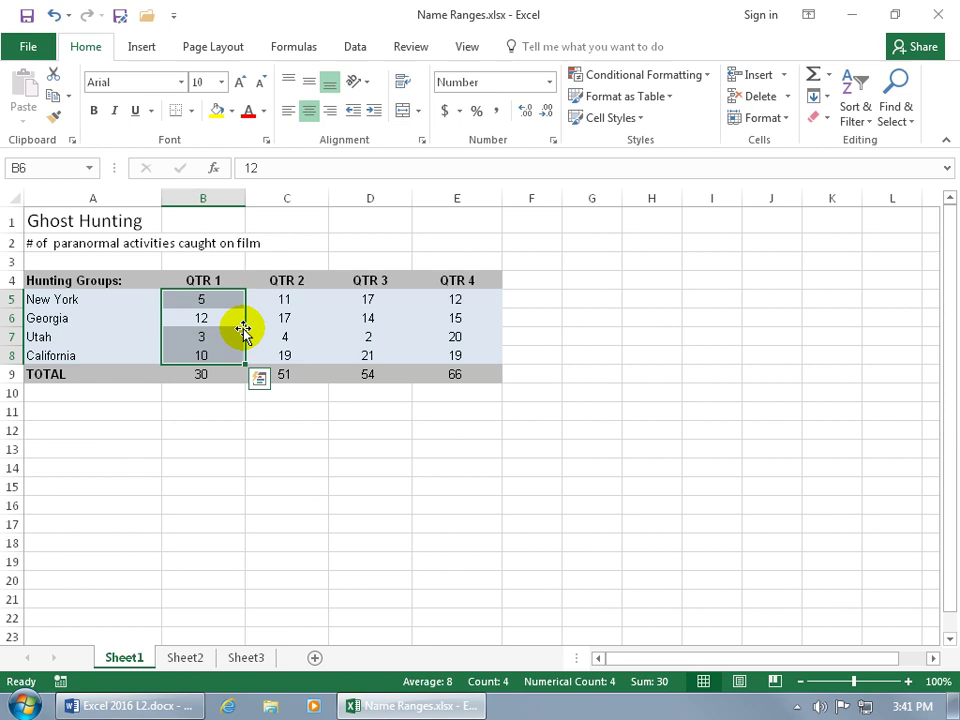
Select column B from B5 down to B102, then return to B5.
left_click(225, 298)
left_click_drag(218, 373, 215, 611)
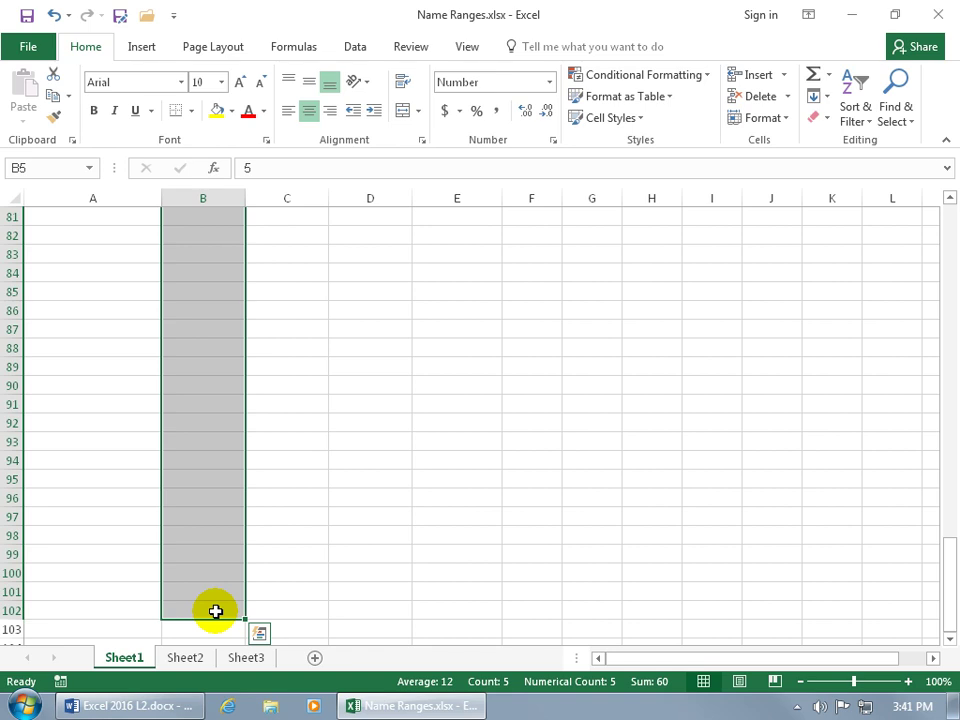
left_click(215, 611, "ctrl")
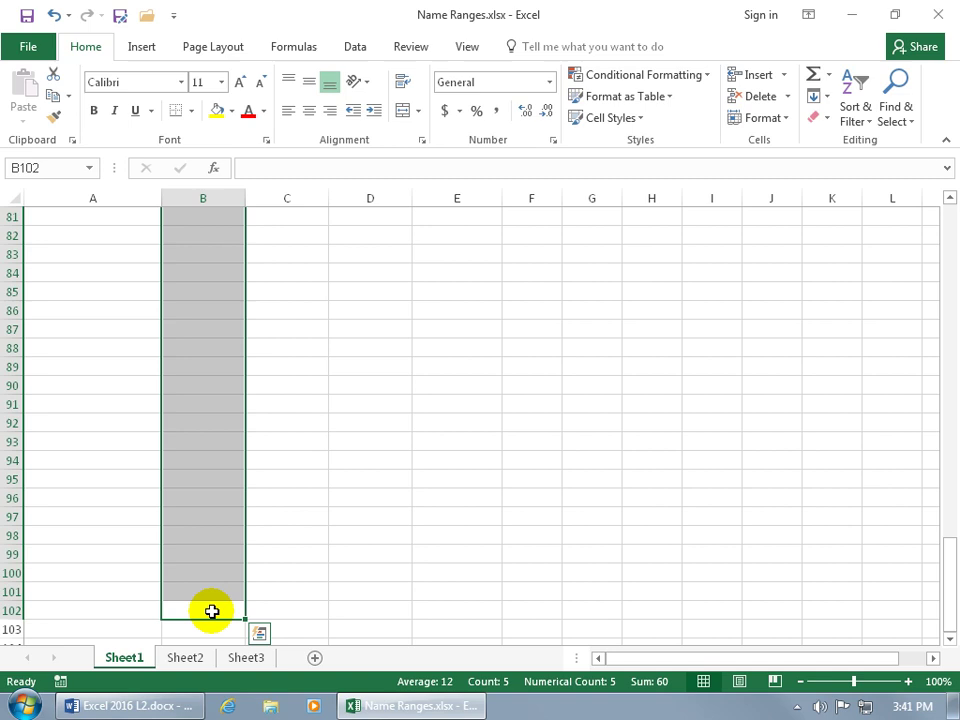
key("Return")
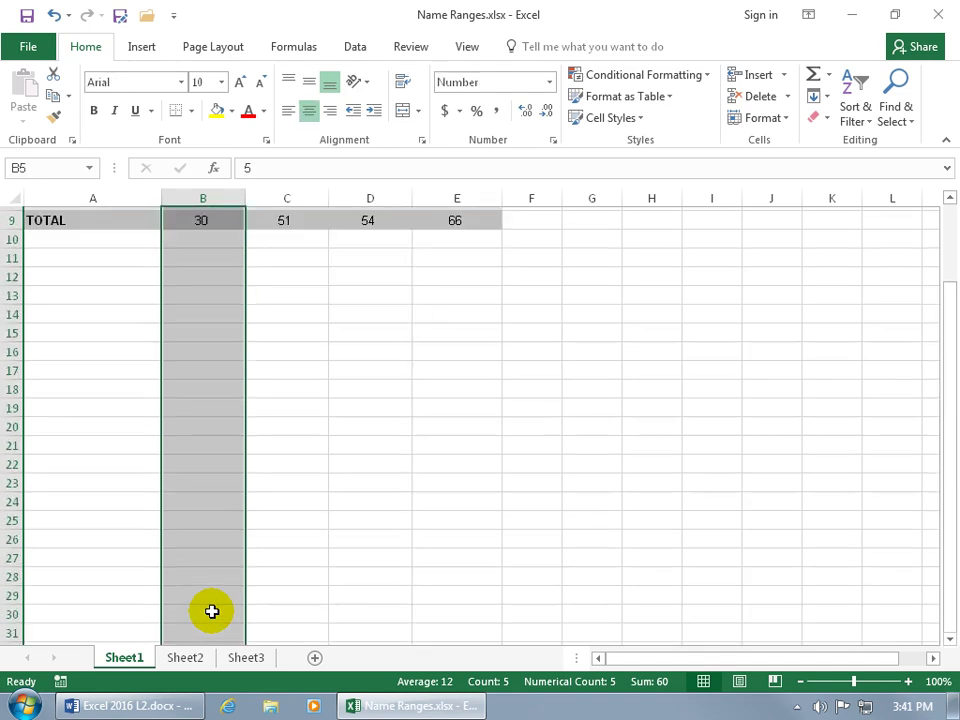
scroll(212, 600, "up", 2)
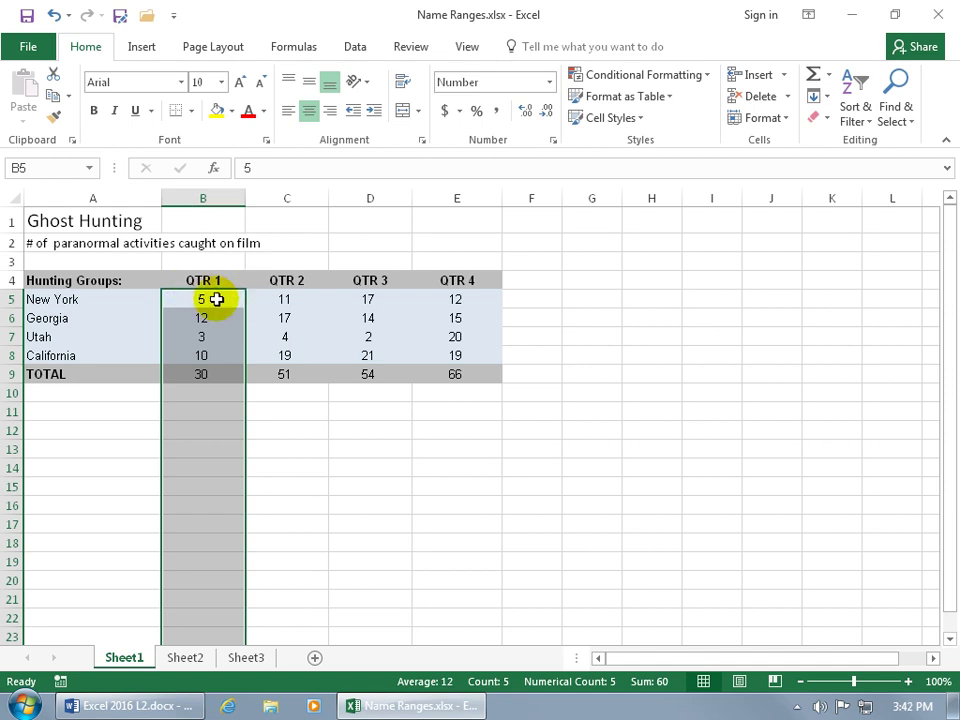
Select the B5:E8 state counts and move the active cell within the block.
left_click_drag(208, 298, 446, 356)
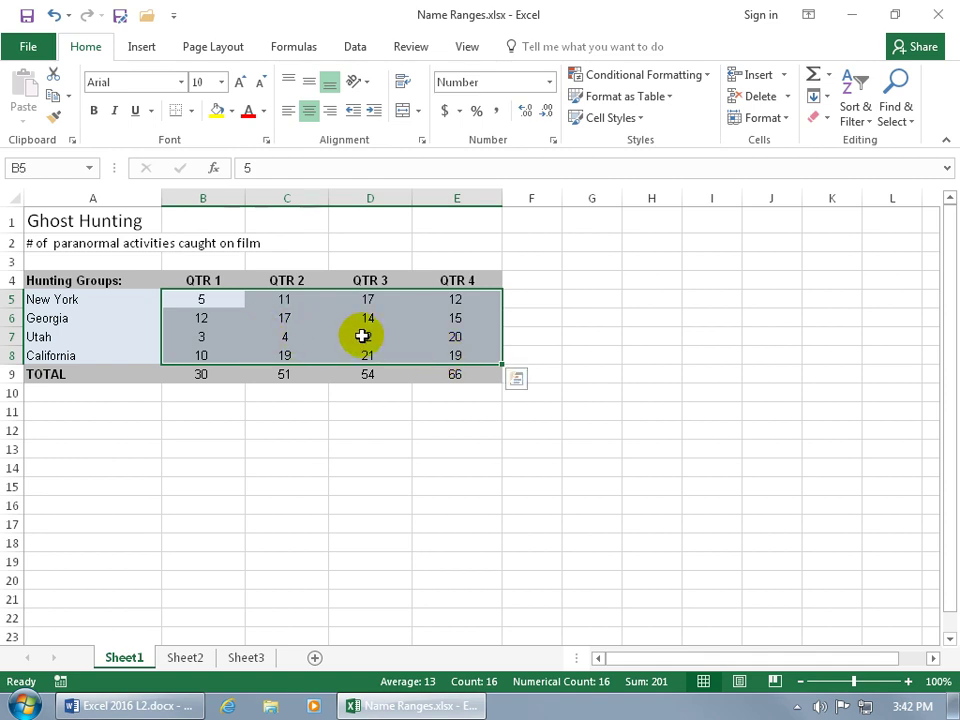
key("Tab")
key("Tab")
key("Tab")
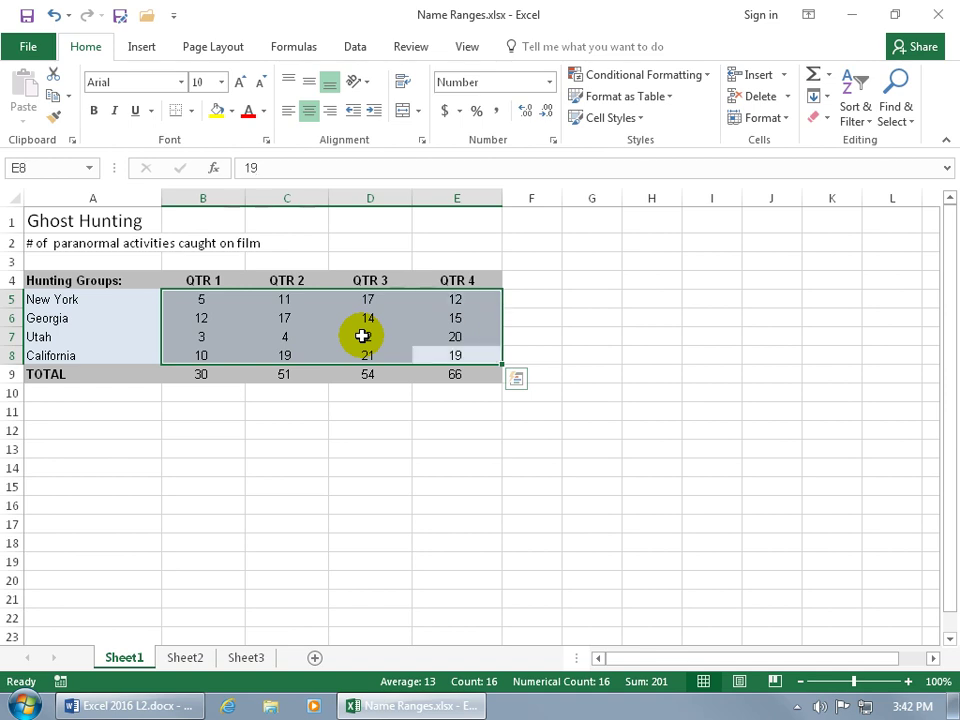
key("ctrl+period")
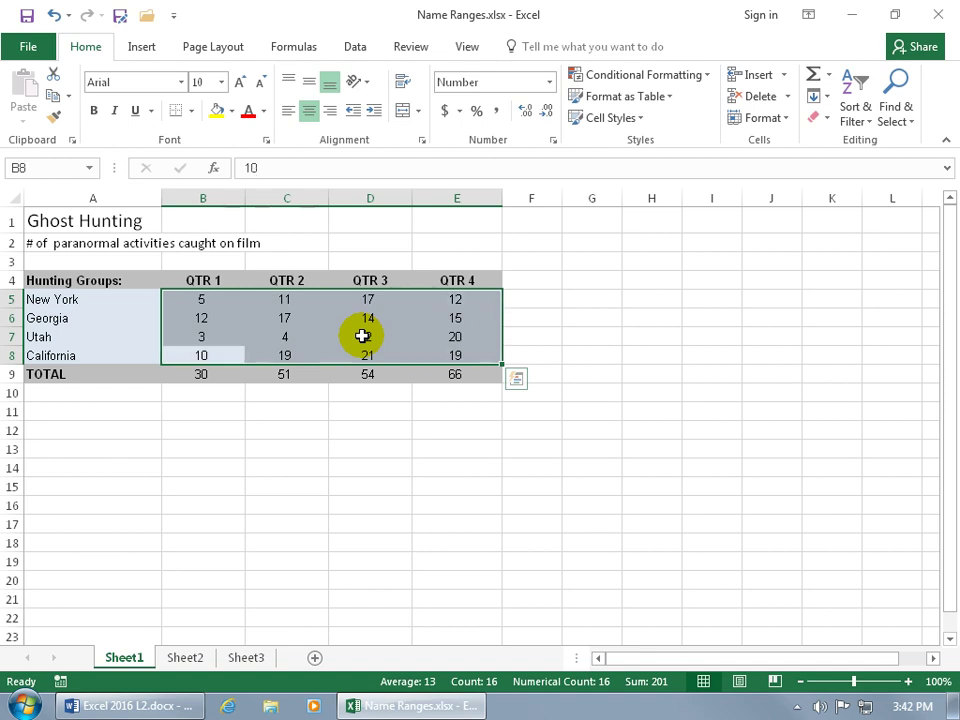
key("ctrl+period")
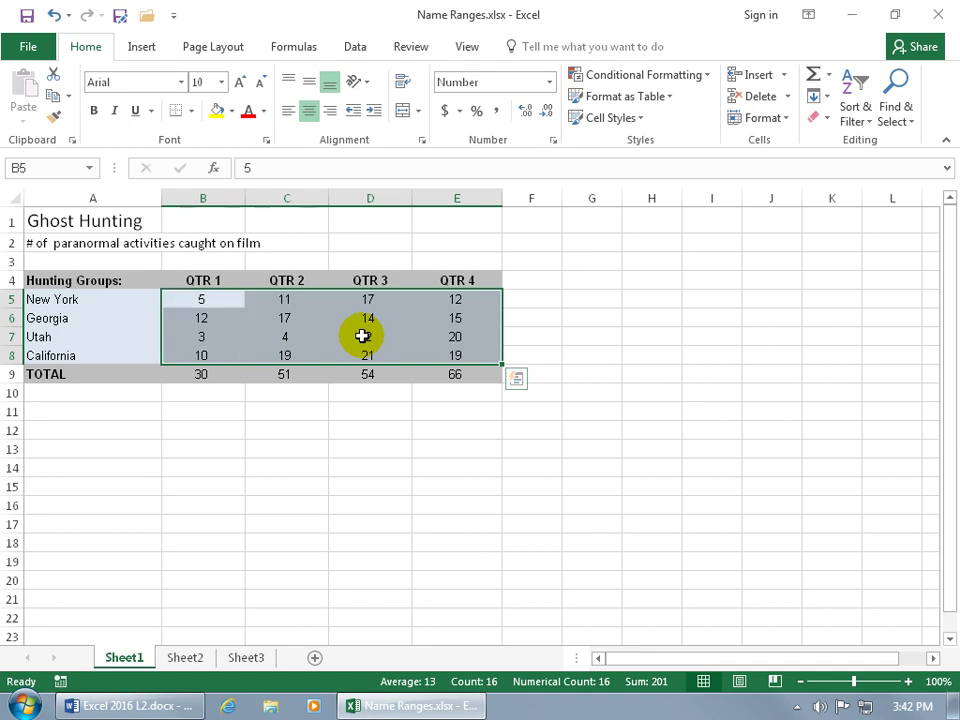
Select B5:B8 and name it Quarter1 in the Name Box.
left_click(238, 336)
left_click(220, 299)
left_click_drag(220, 300, 216, 355)
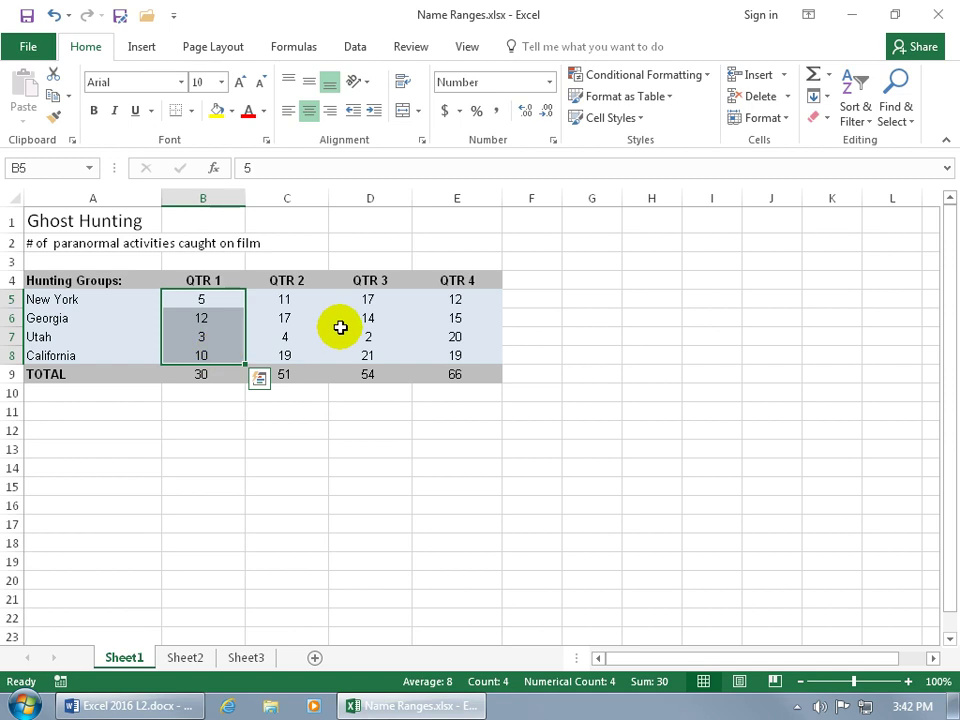
left_click(67, 168)
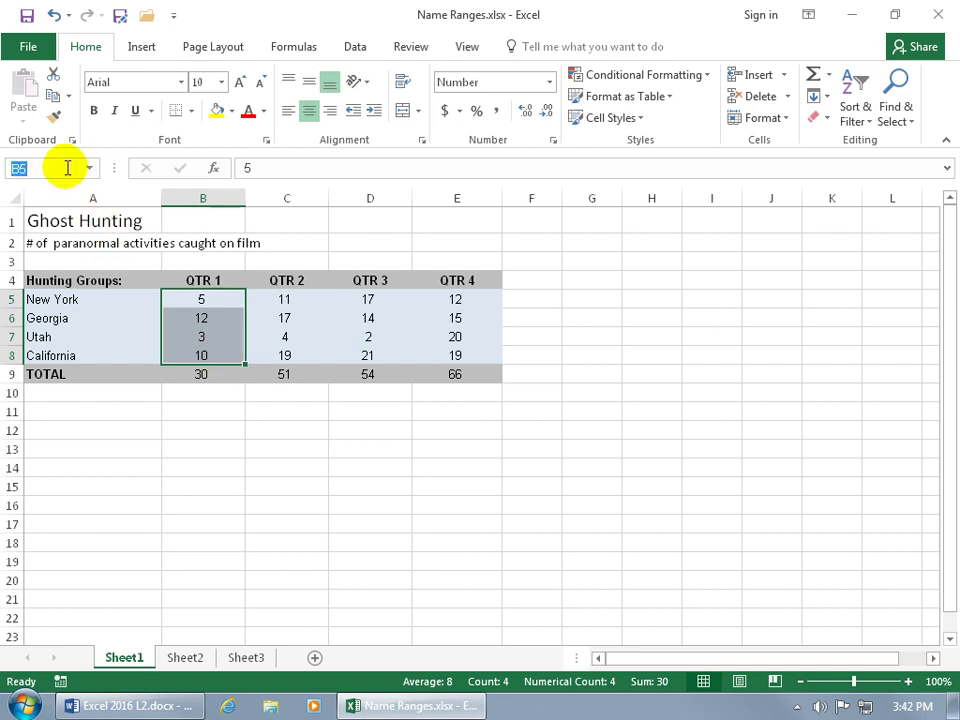
type("Quarter1")
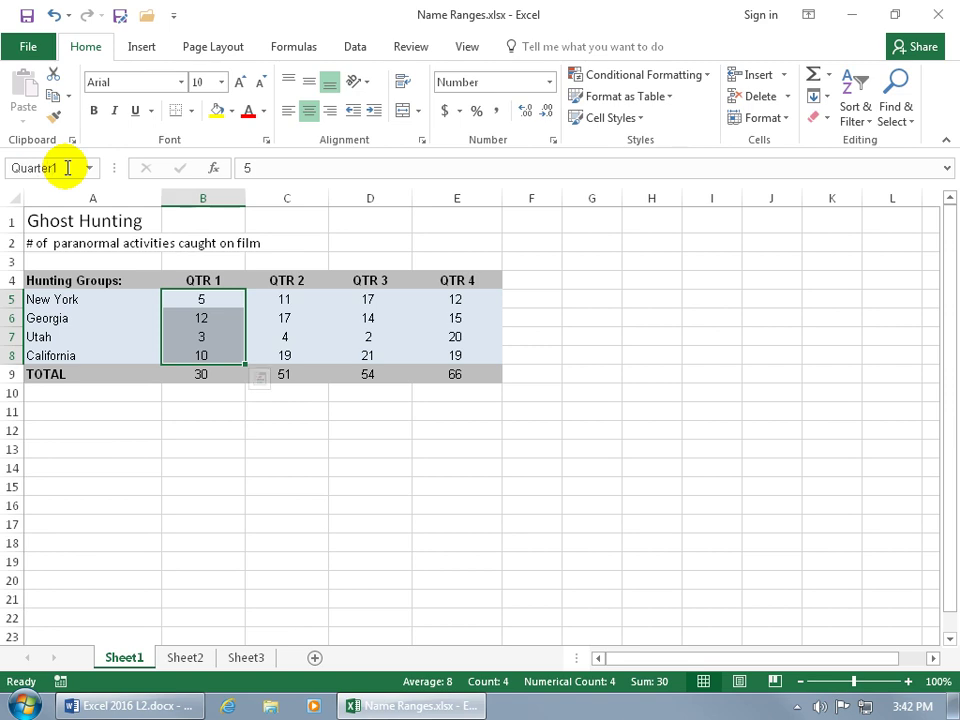
key("Return")
Use the Name Box list to jump to Ghost_Hunting, then back to Quarter1.
left_click(89, 168)
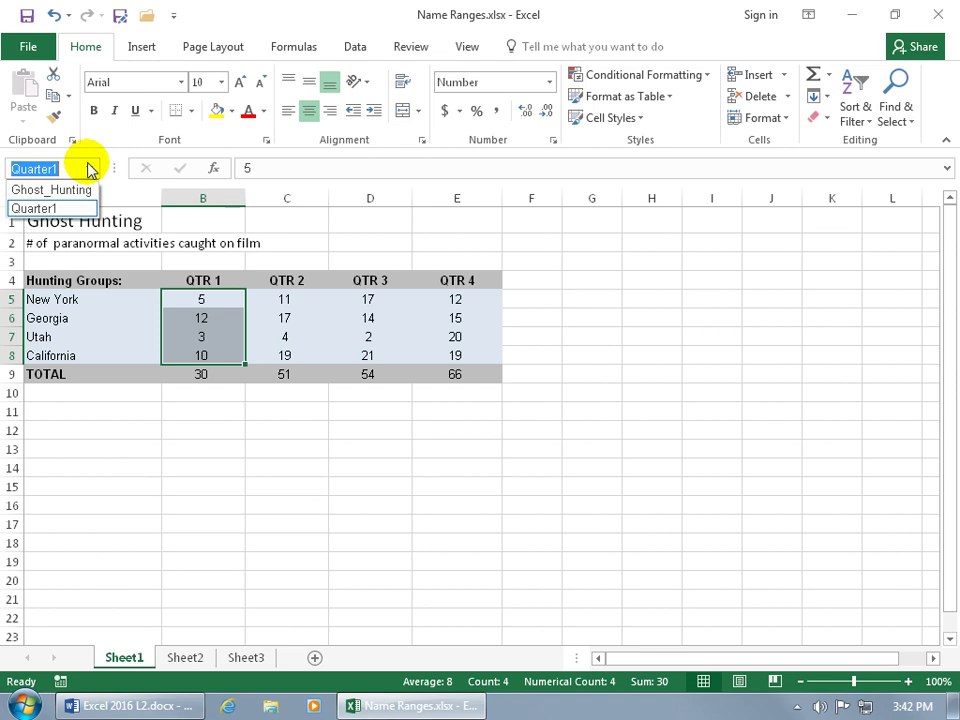
left_click(66, 189)
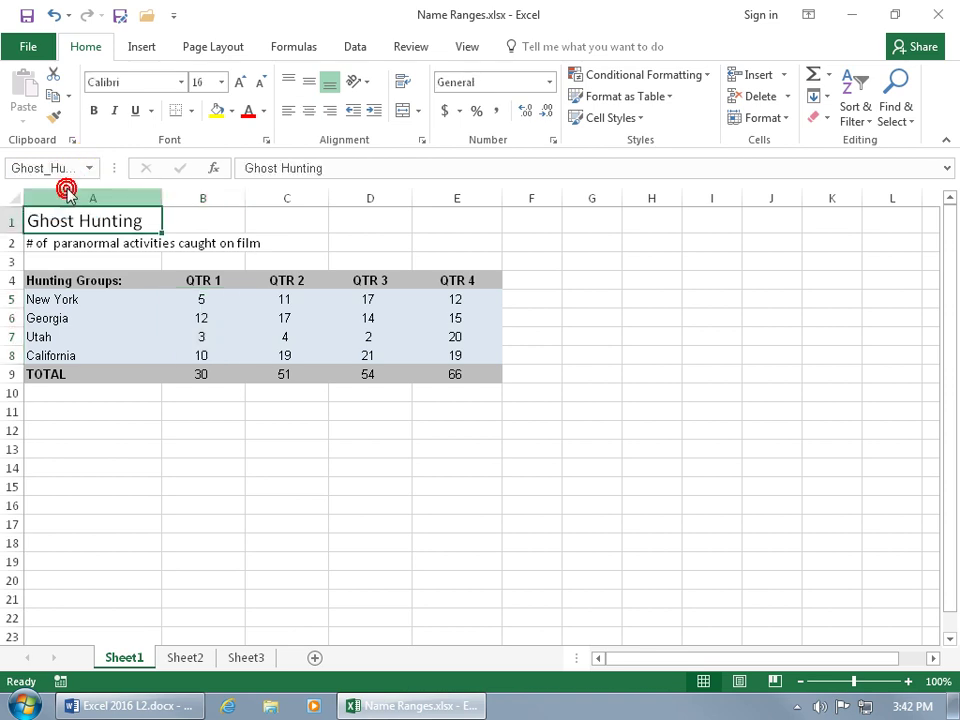
left_click(89, 168)
left_click(68, 206)
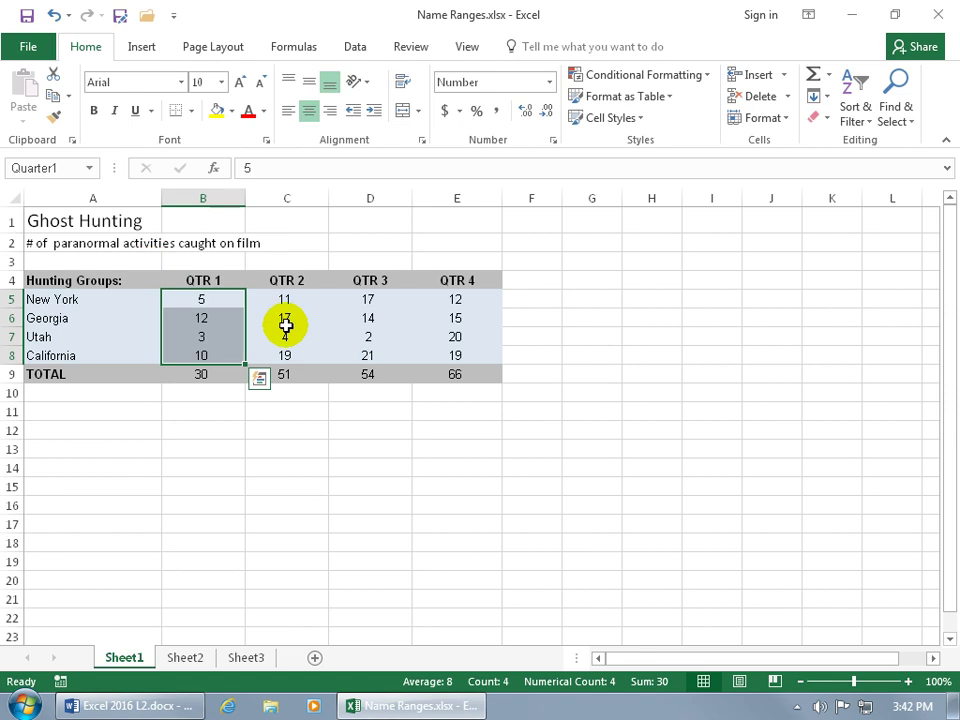
Select C5:C8 and define the name QTR_2 with Workbook scope.
left_click_drag(285, 304, 286, 346)
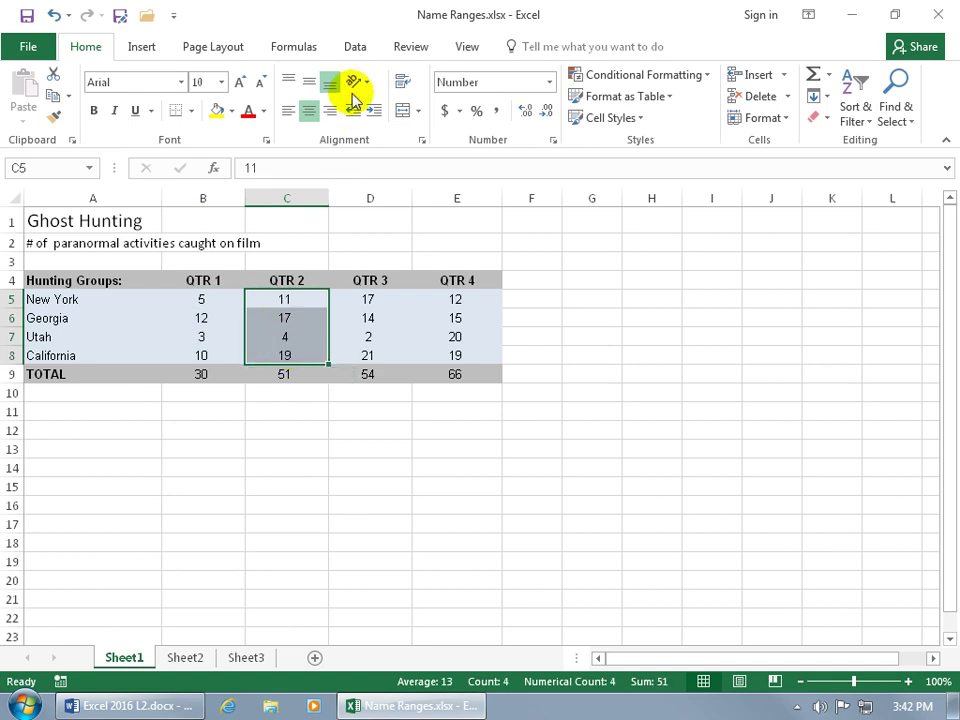
left_click(302, 48)
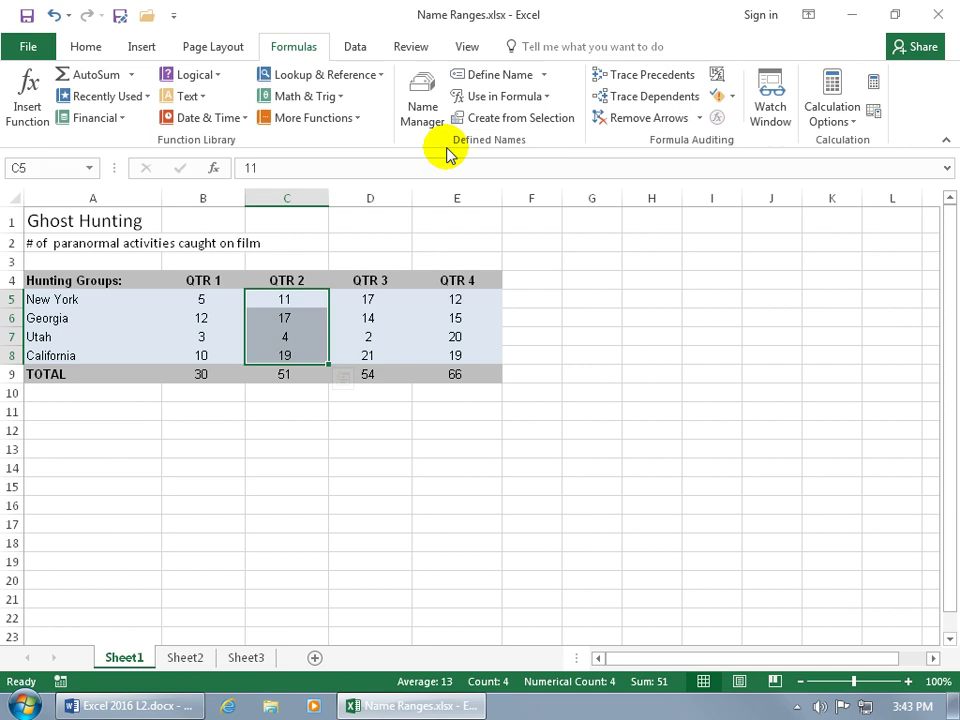
left_click(497, 79)
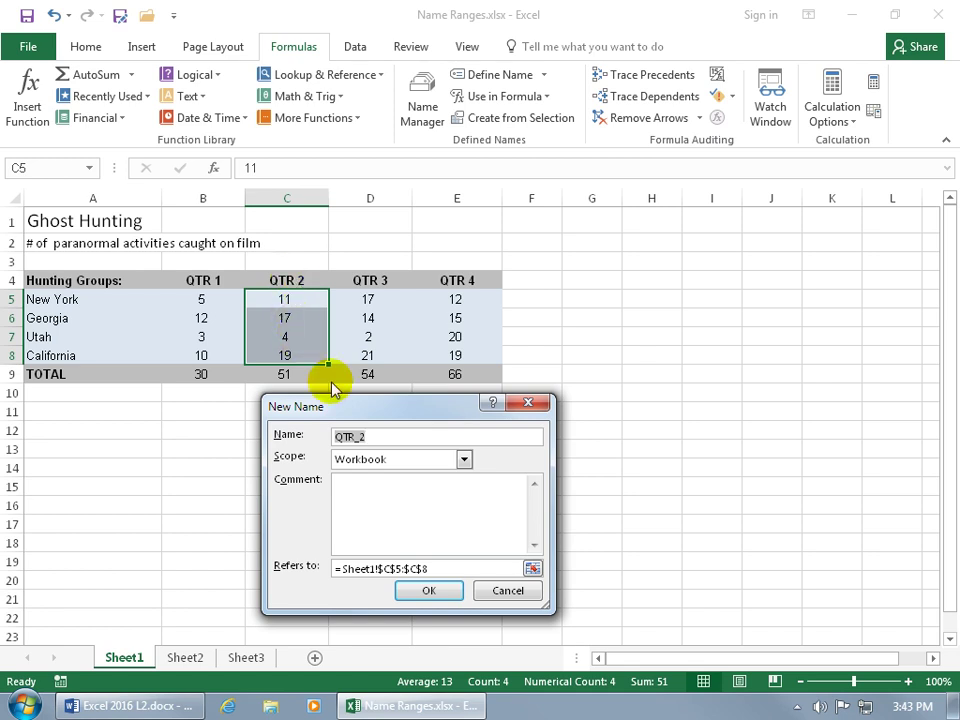
left_click(385, 439)
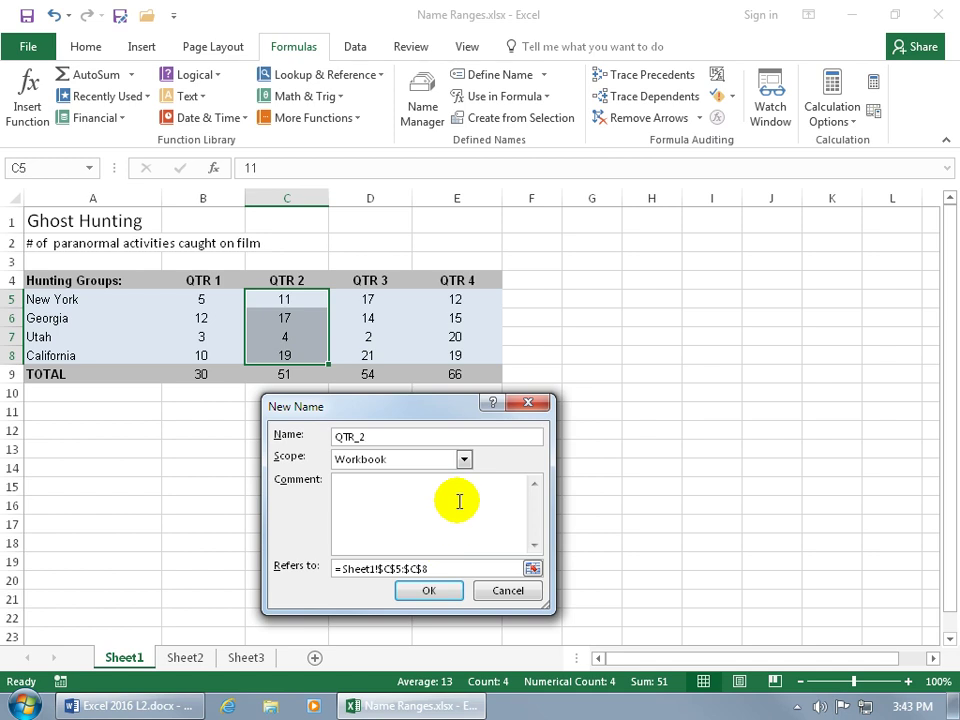
left_click(465, 462)
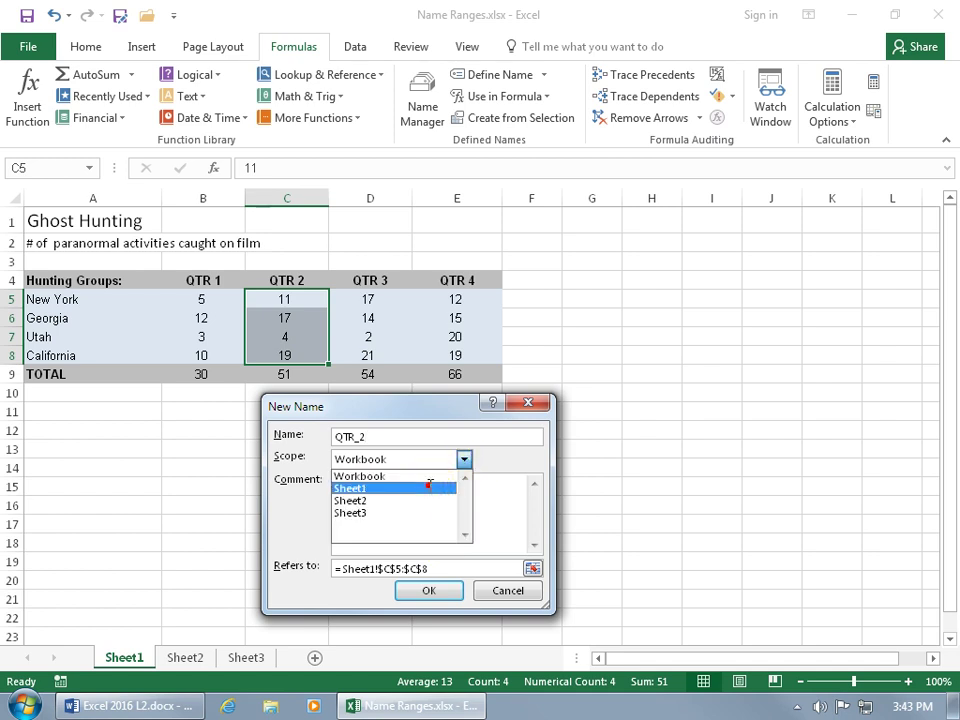
left_click(430, 486)
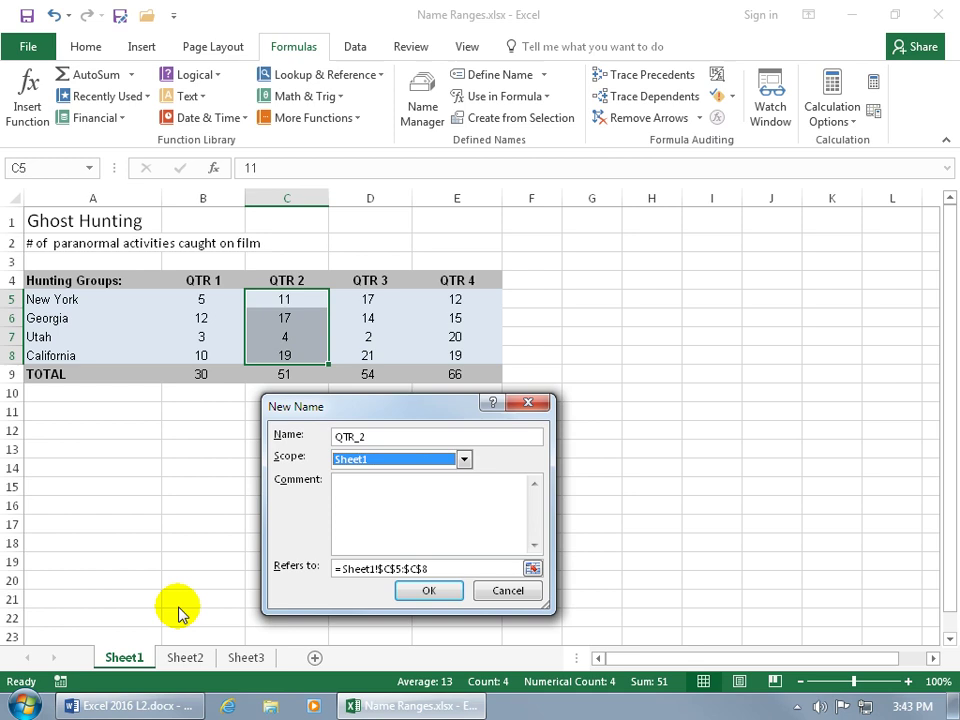
left_click(464, 459)
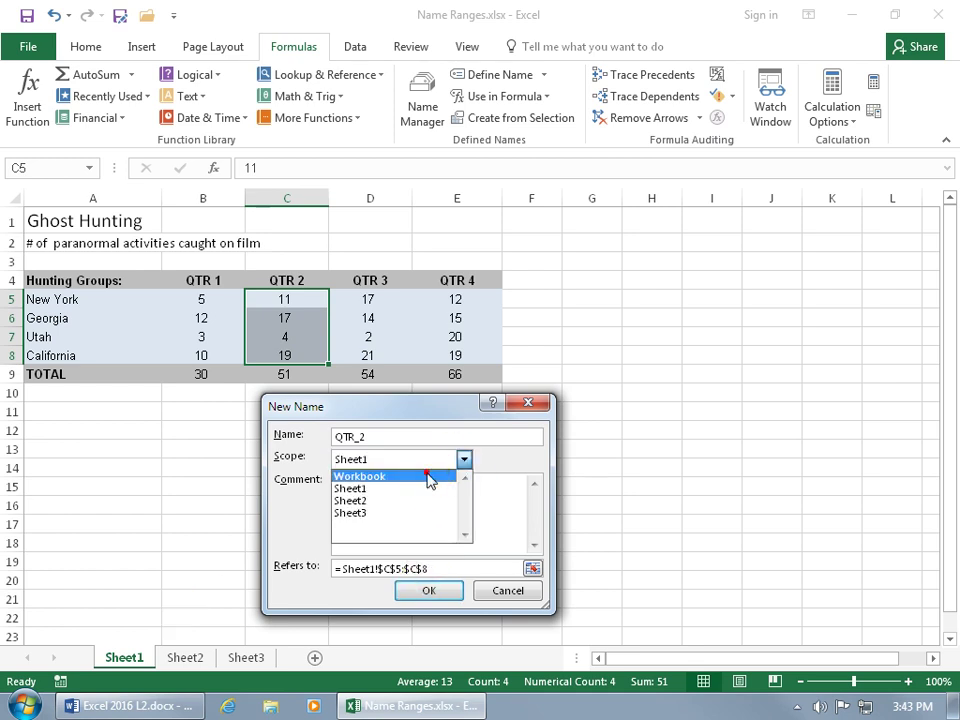
left_click(428, 480)
Add the comment 'Hey! 2nd worst quarter for ghost hunting. What's the deal?' and save QTR_2.
left_click(436, 482)
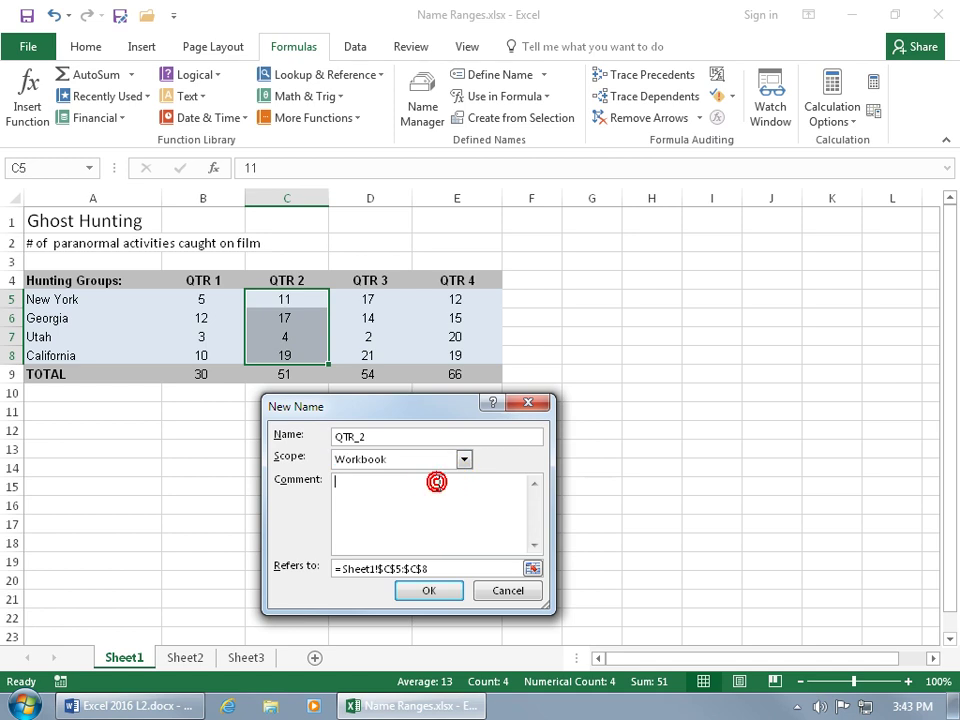
type("Hey")
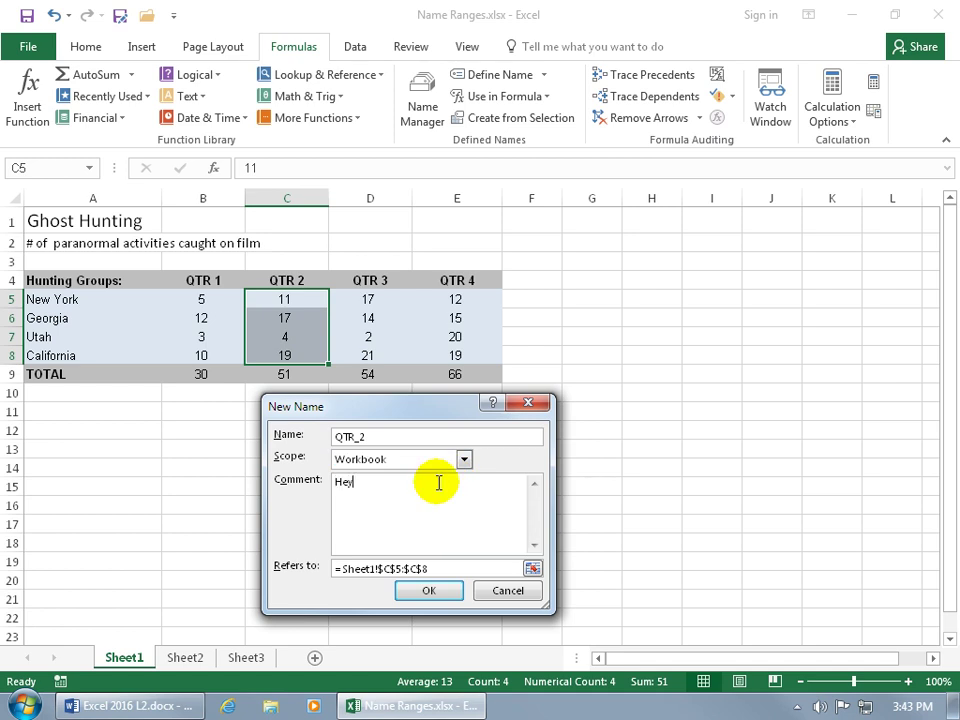
type("!  2nd worst quarter for ghost hunting.  What's the deal?")
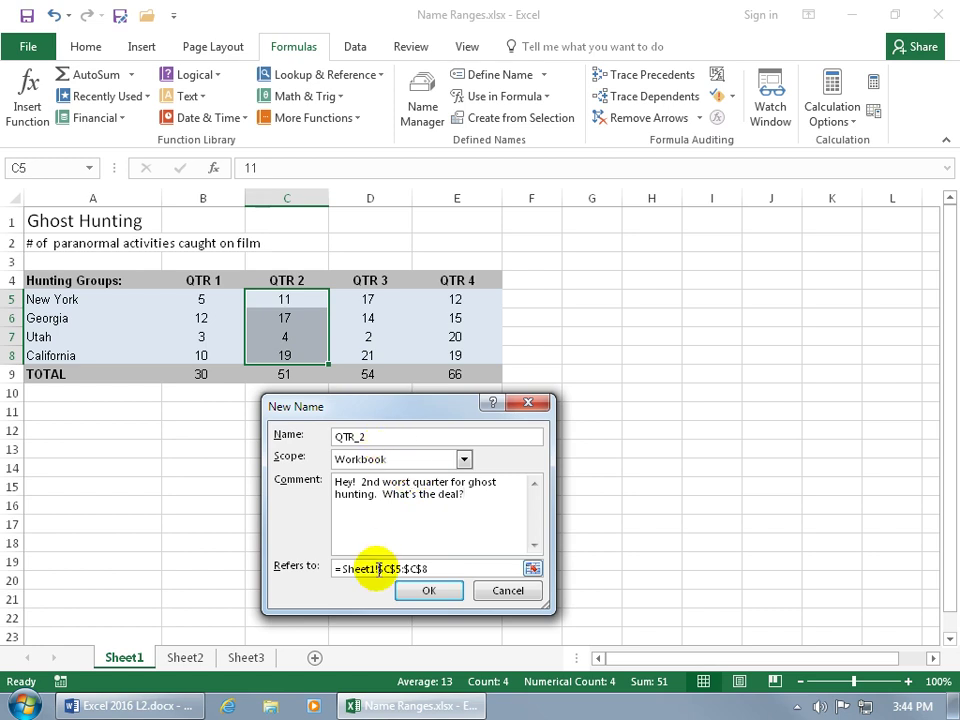
left_click(532, 567)
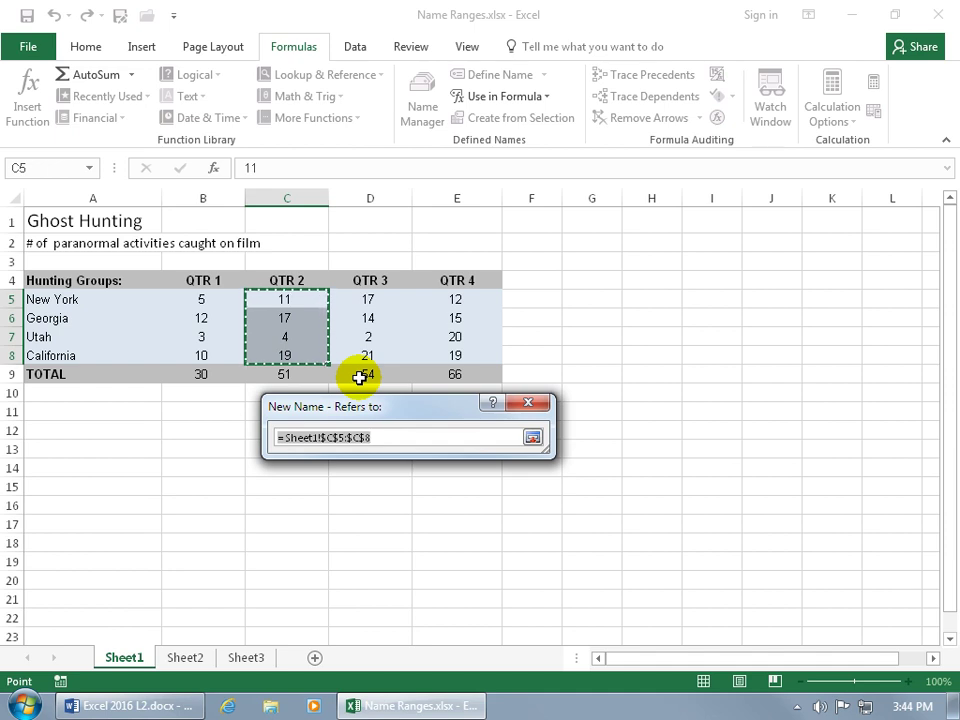
key("Return")
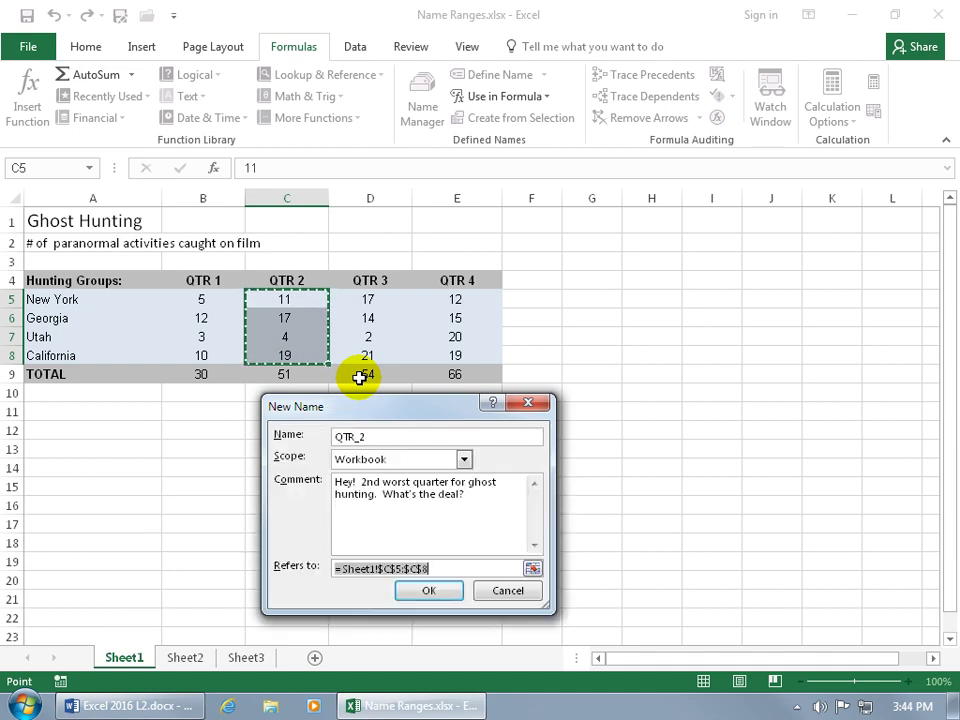
left_click(420, 591)
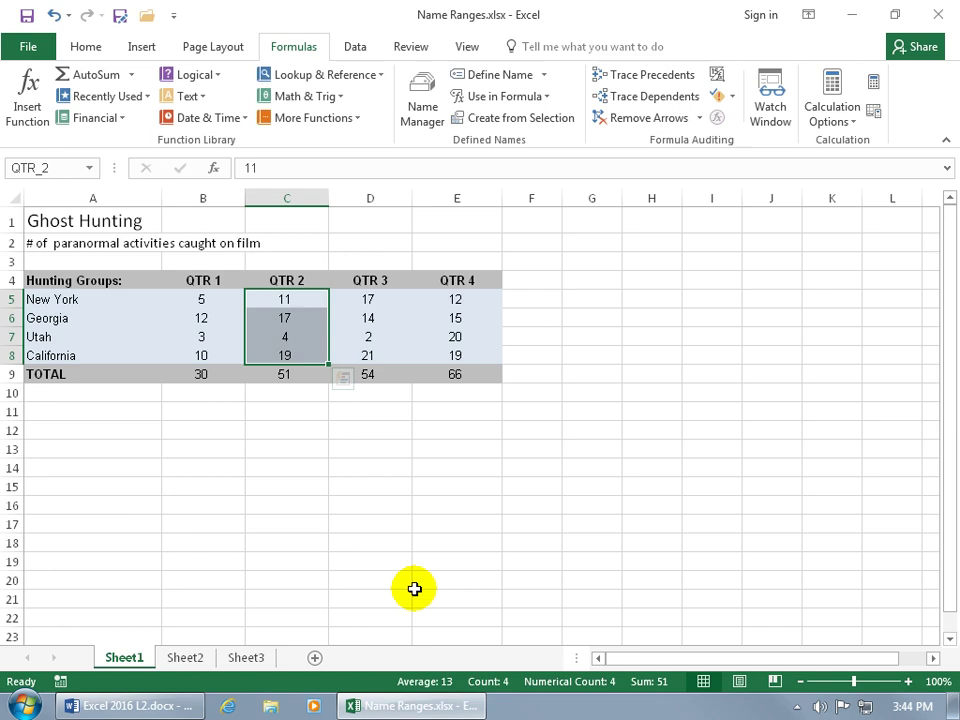
Confirm QTR_2 in the Name Box list, then select D4:D8 including the QTR 3 heading.
left_click(89, 168)
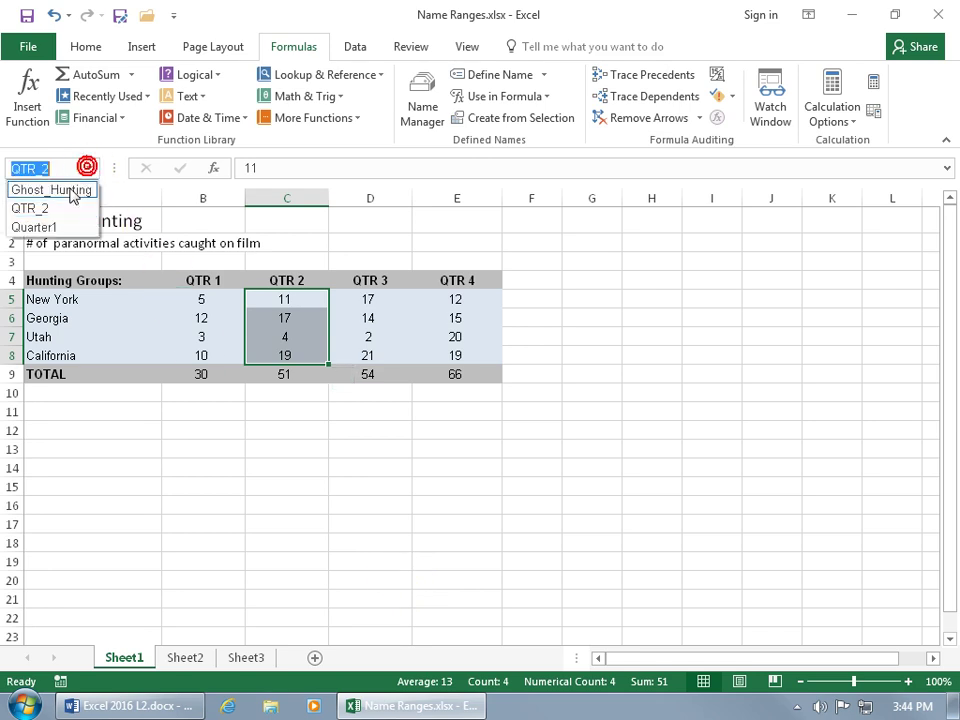
left_click(361, 296)
left_click_drag(362, 298, 367, 351)
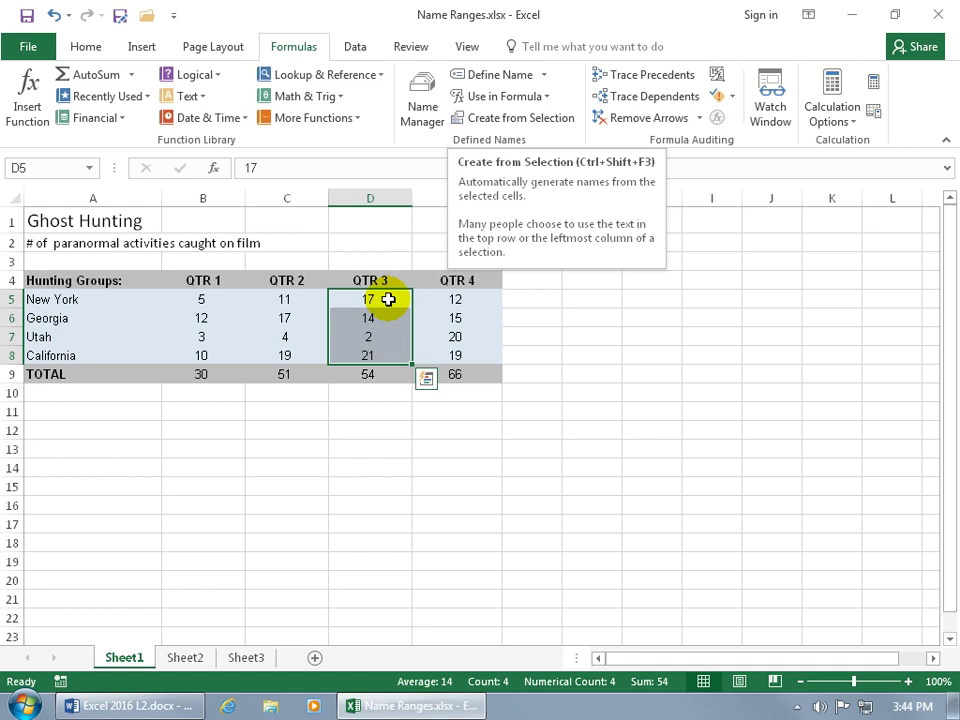
left_click_drag(386, 279, 382, 354)
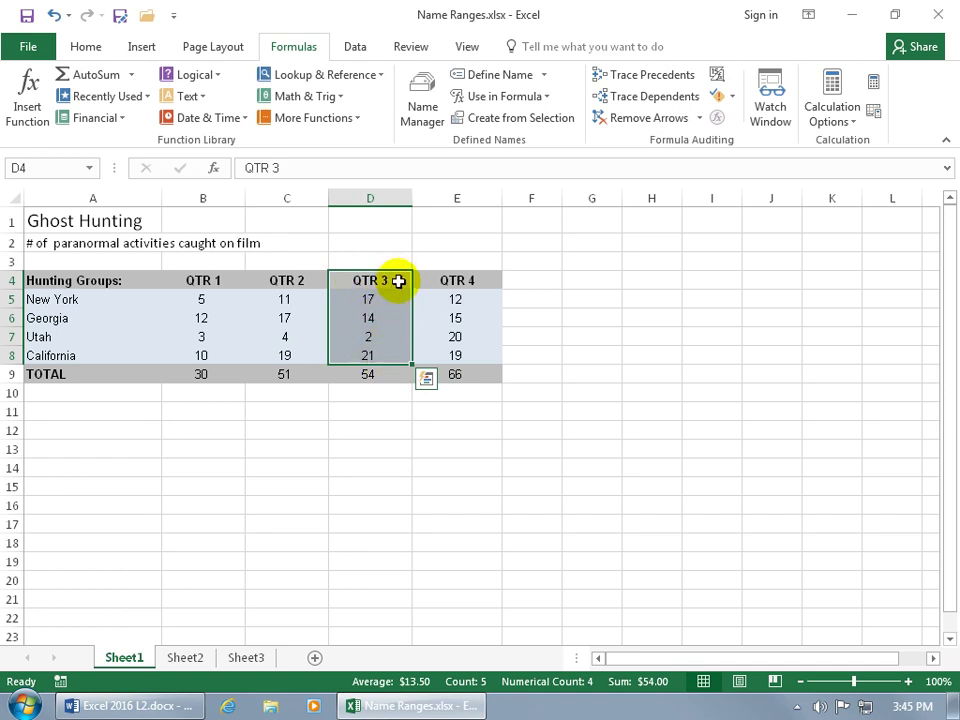
Create QTR_3 from the top-row heading, verify it on D5:D8, then select the state rows.
left_click(537, 121)
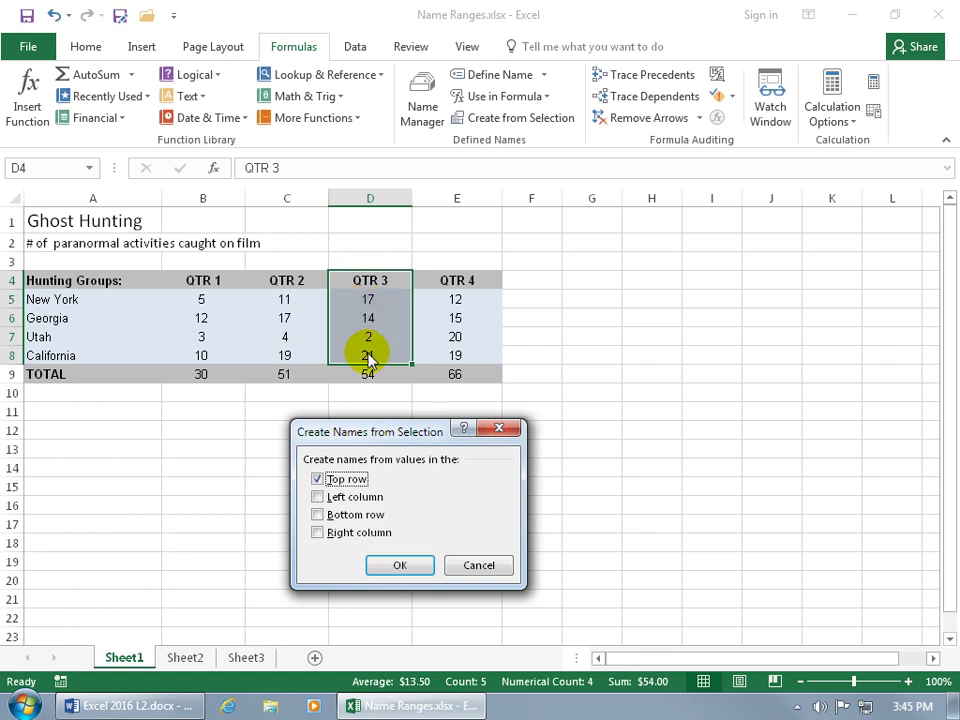
left_click(396, 567)
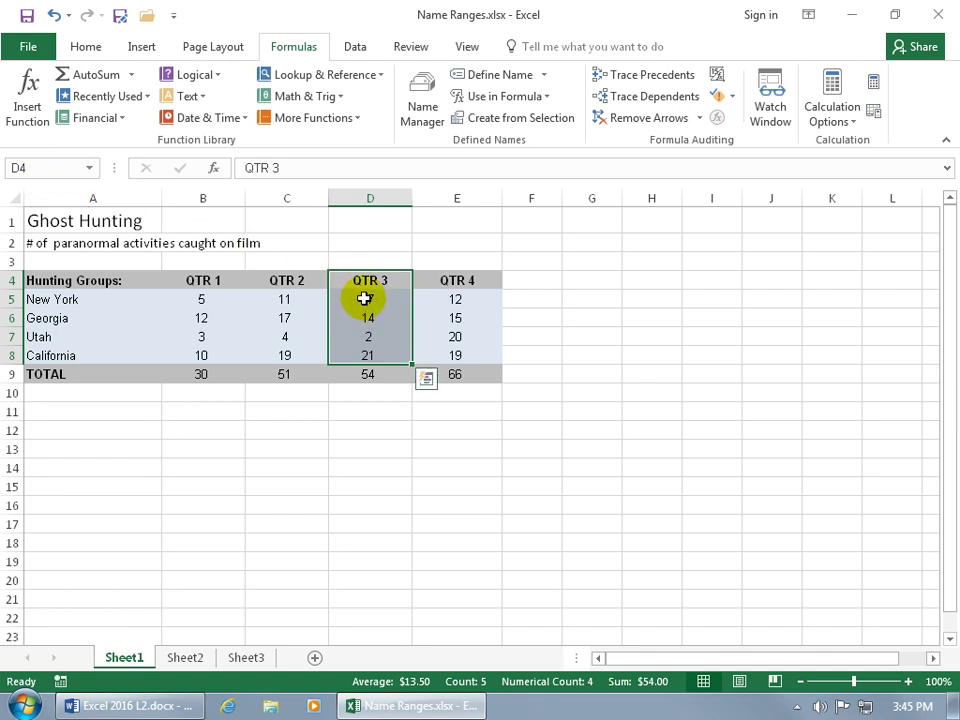
left_click_drag(365, 299, 365, 349)
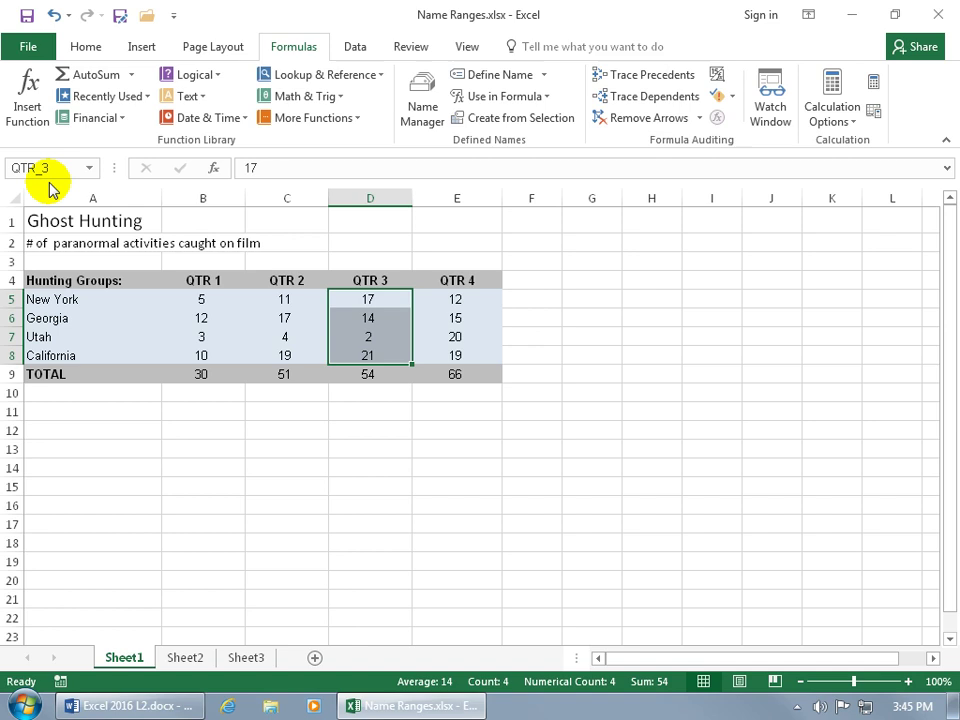
left_click_drag(58, 299, 448, 358)
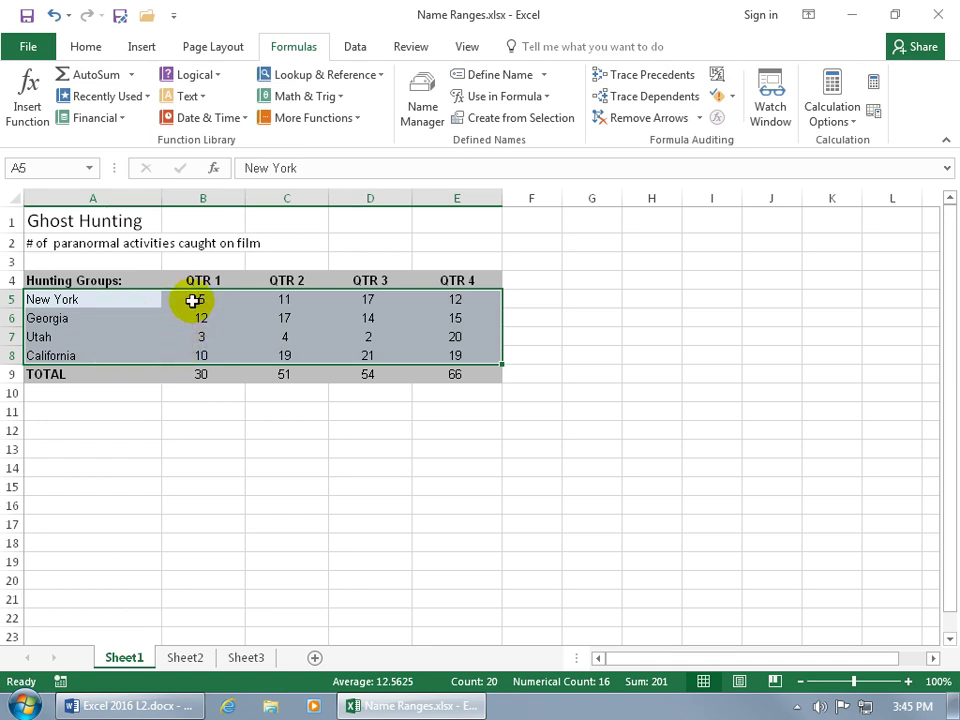
Name each state row from its left-column label, then check the New_York and Georgia ranges.
left_click(543, 121)
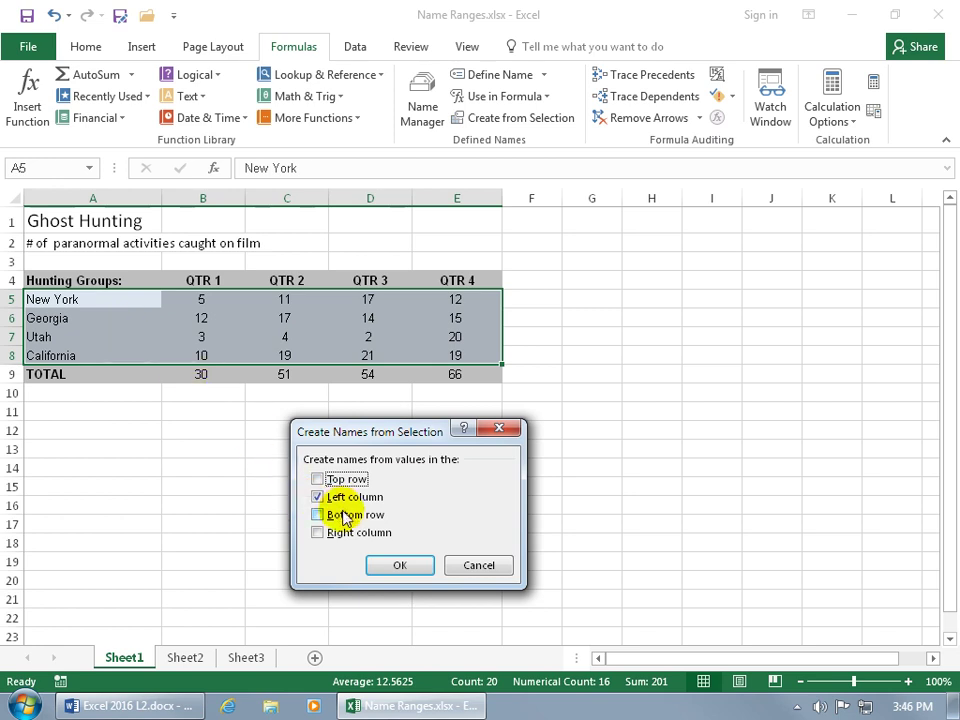
left_click(394, 569)
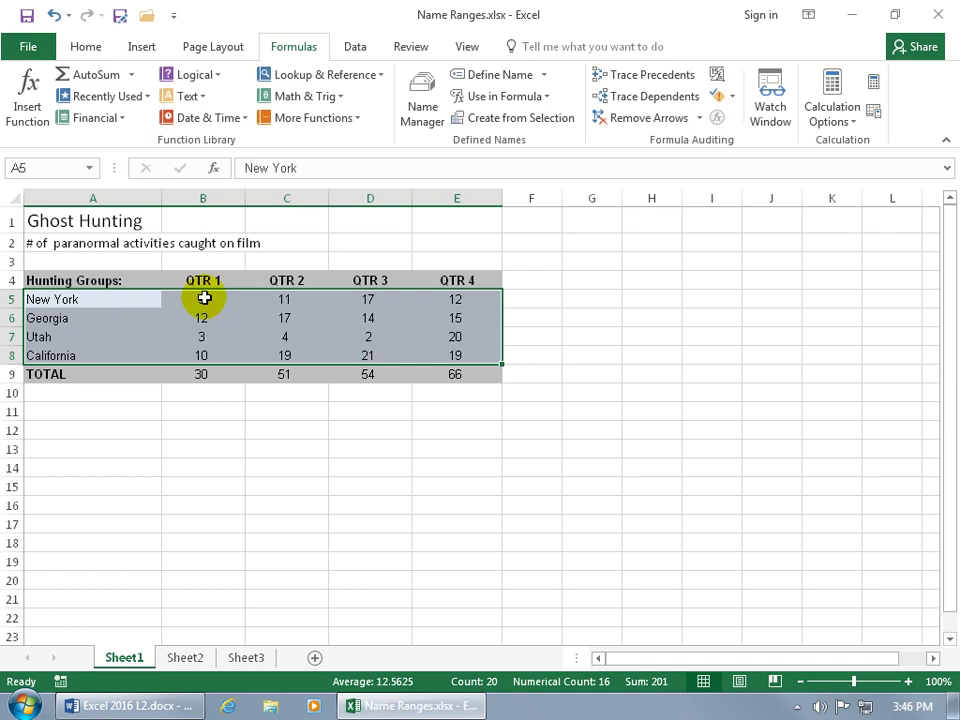
left_click_drag(204, 298, 439, 300)
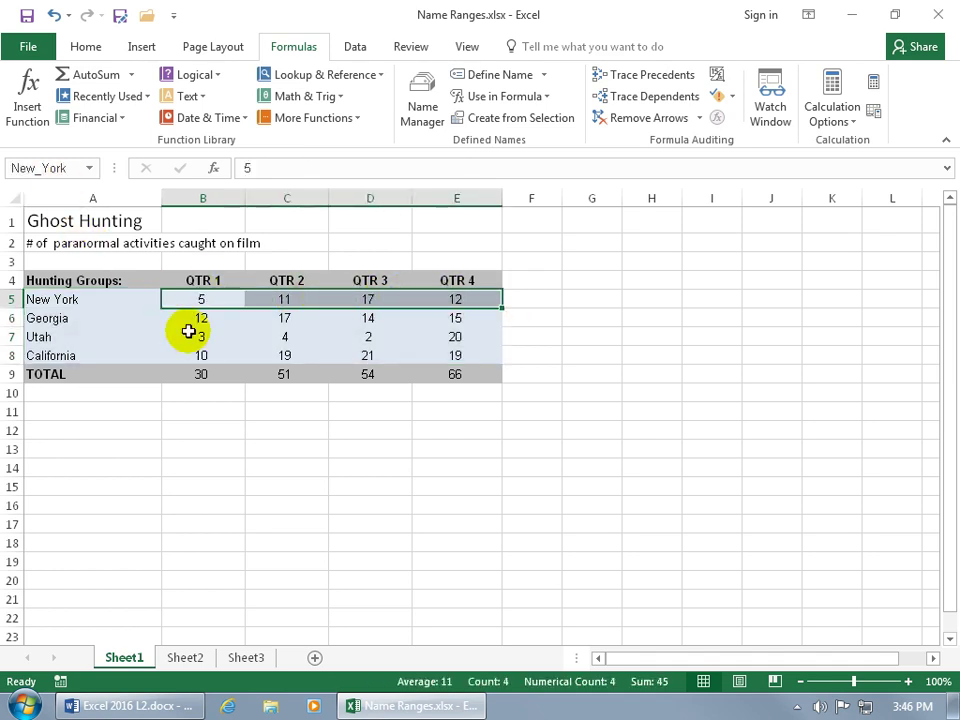
left_click_drag(199, 318, 450, 317)
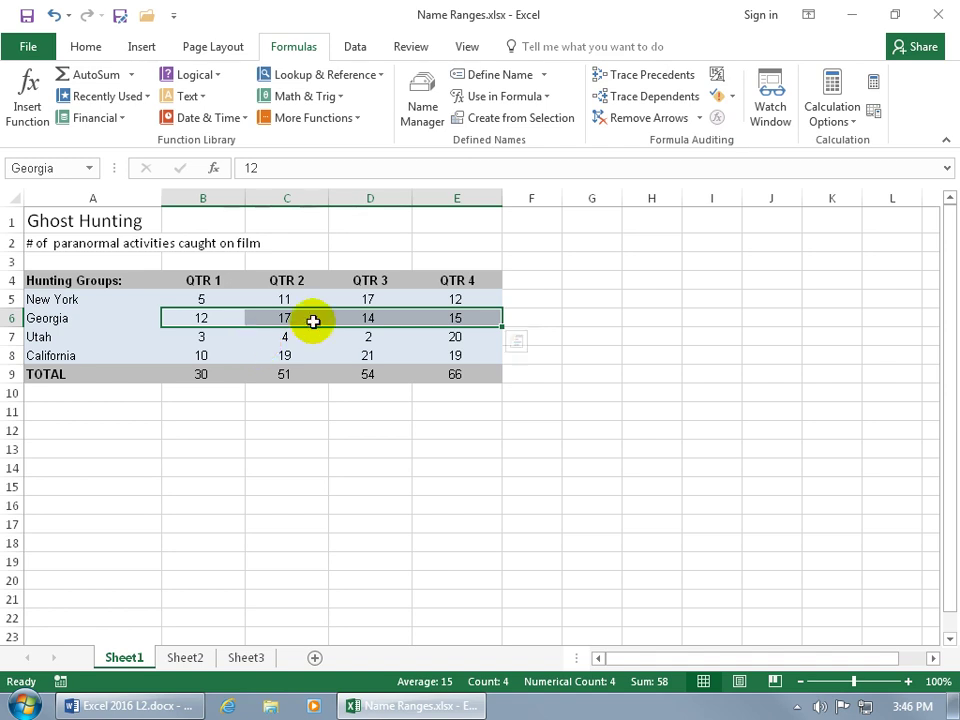
In Name Manager, review which cells the California name covers.
left_click(422, 108)
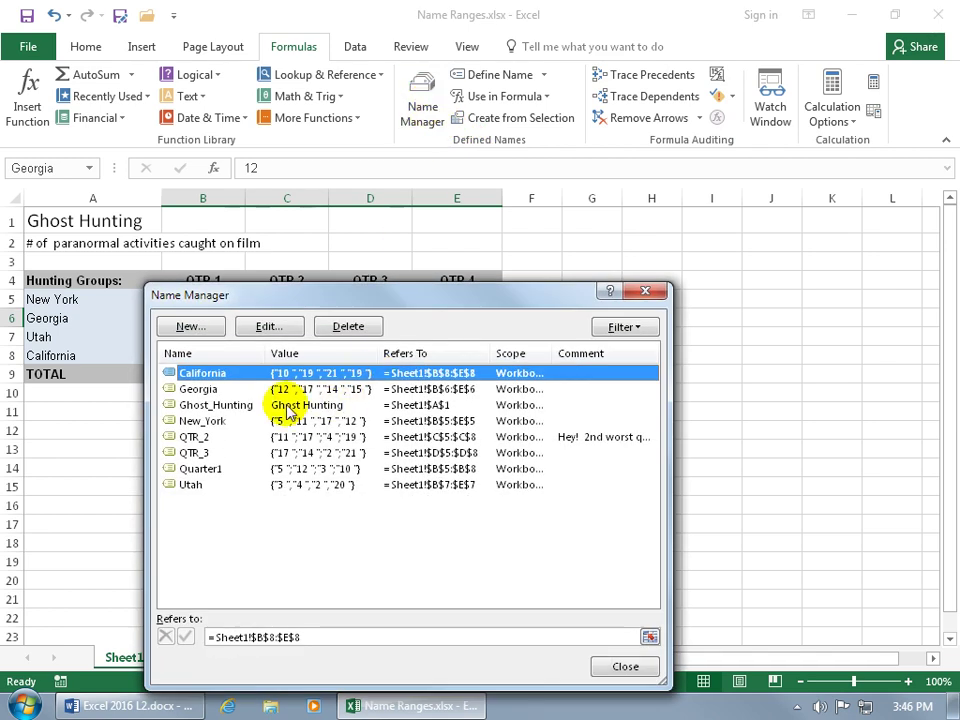
left_click(280, 327)
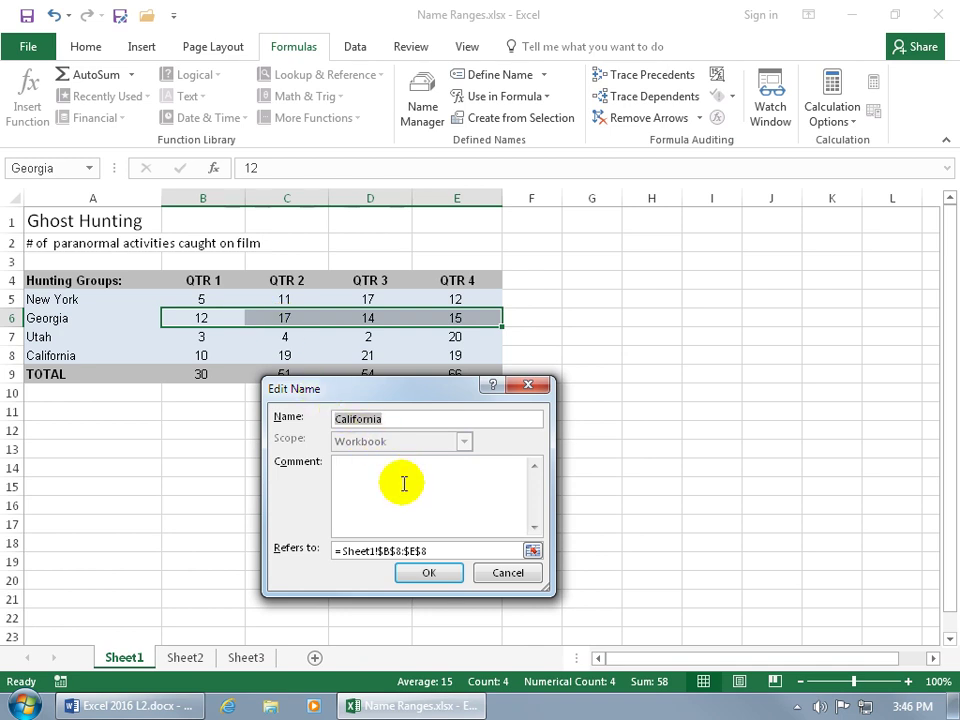
left_click(375, 548)
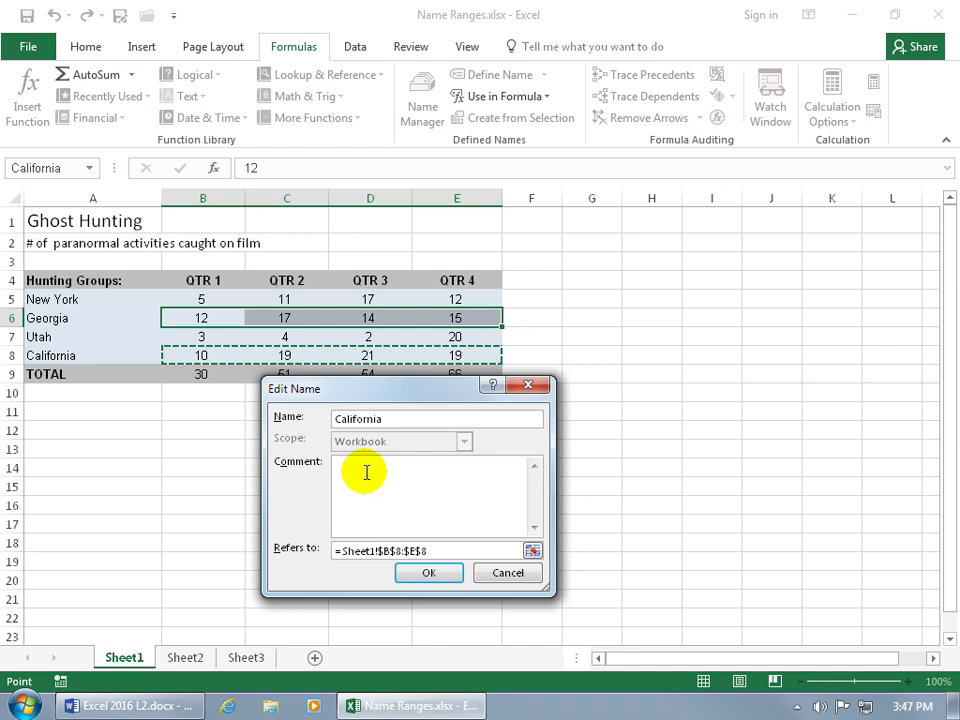
left_click(505, 576)
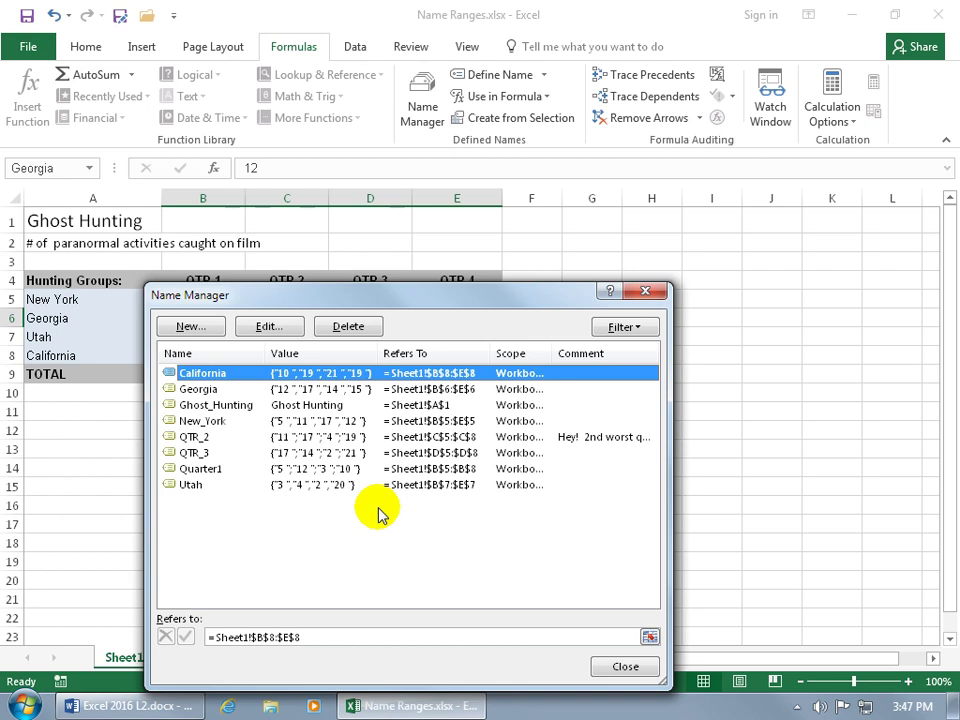
Delete the QTR_3 name and confirm the deletion.
left_click(345, 453)
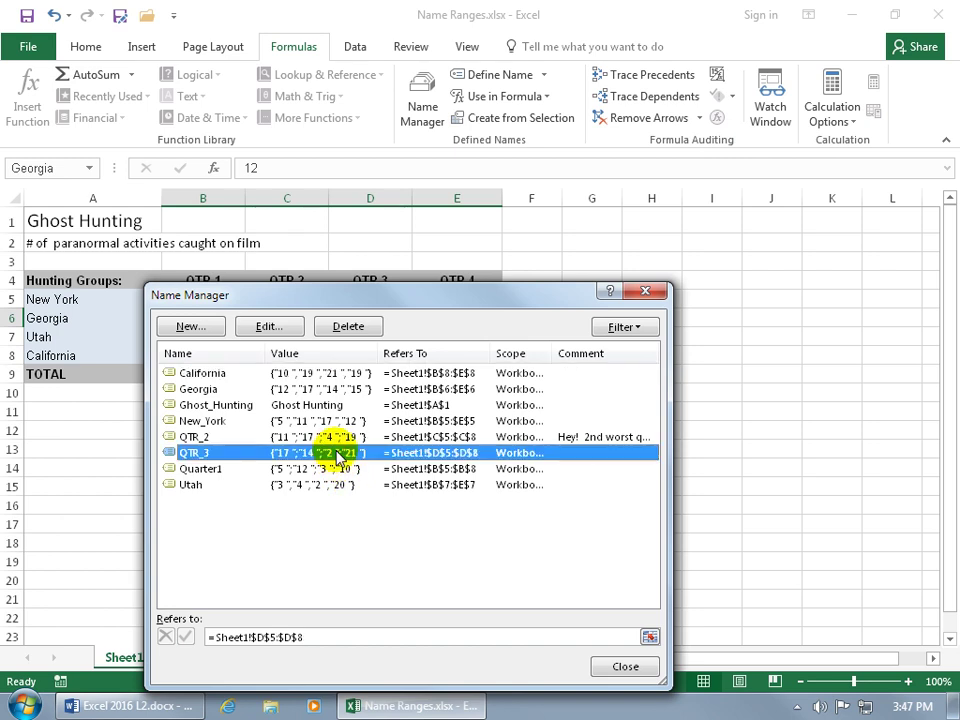
left_click(348, 328)
left_click(446, 405)
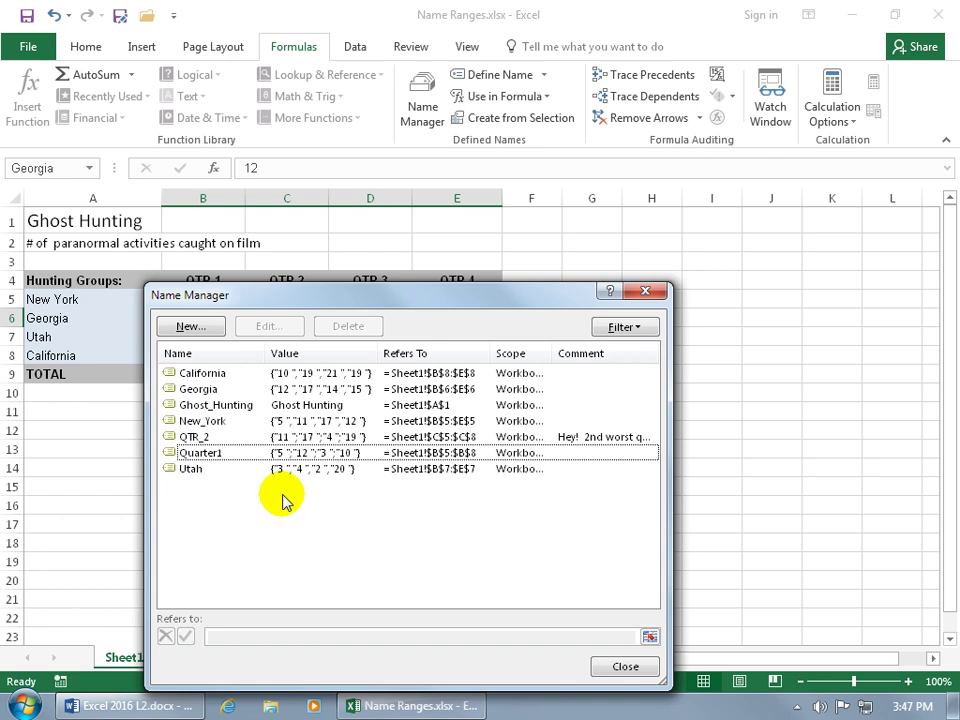
Review QTR_2's comment, then close Name Manager.
left_click(586, 440)
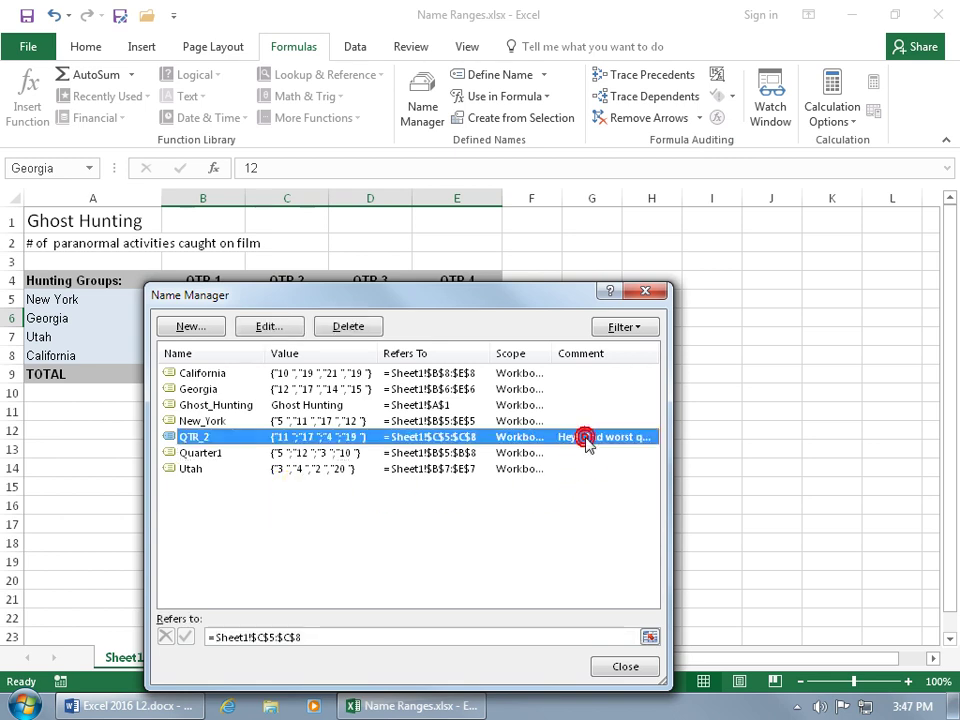
left_click(272, 332)
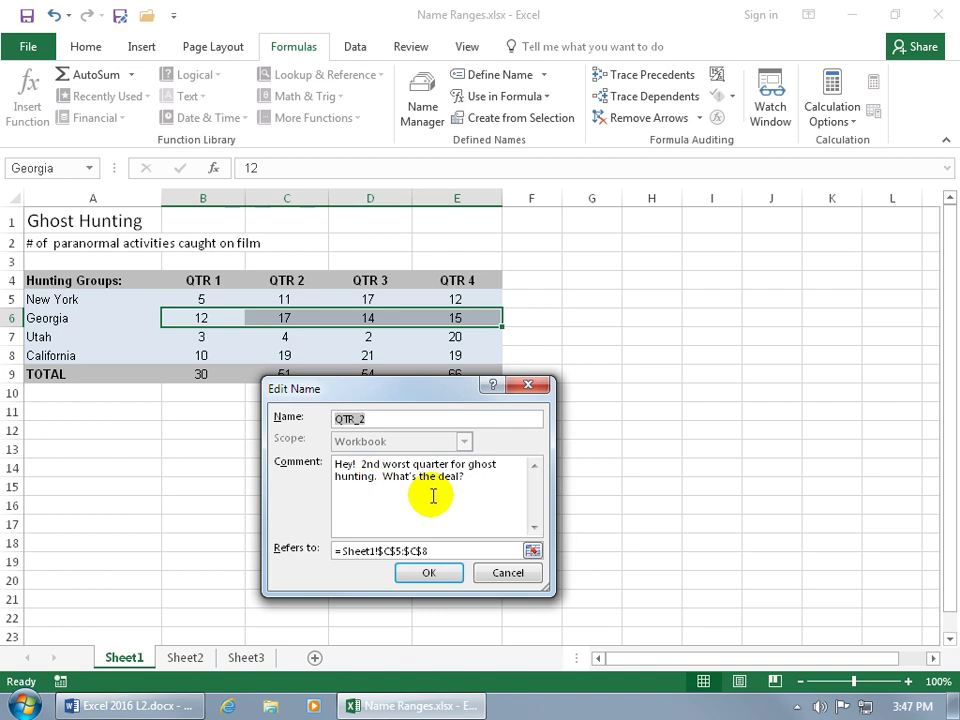
left_click(506, 577)
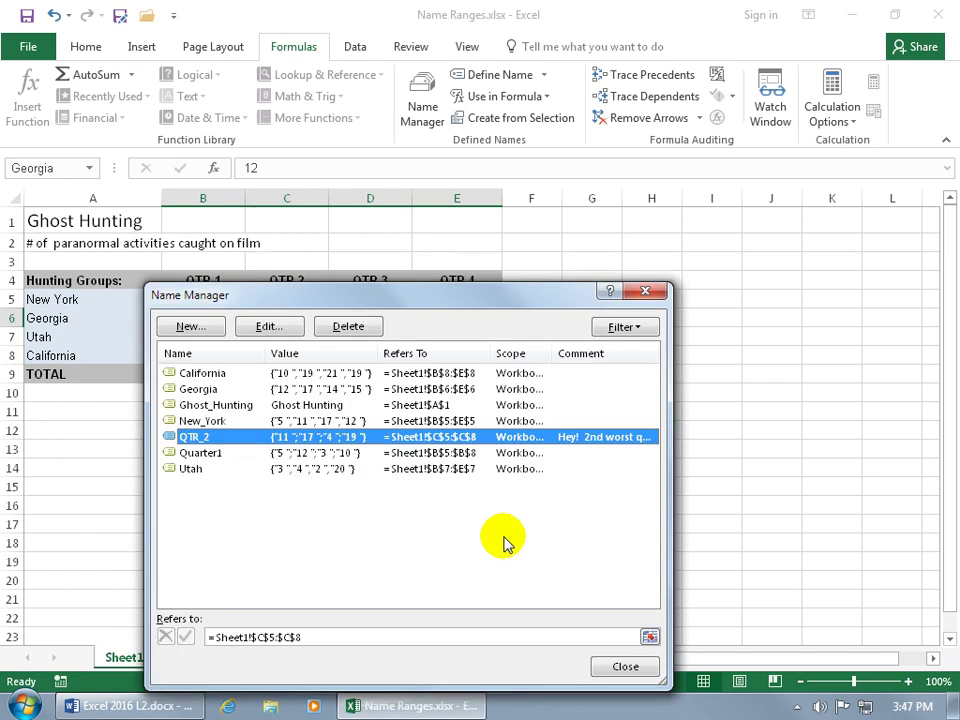
left_click(625, 668)
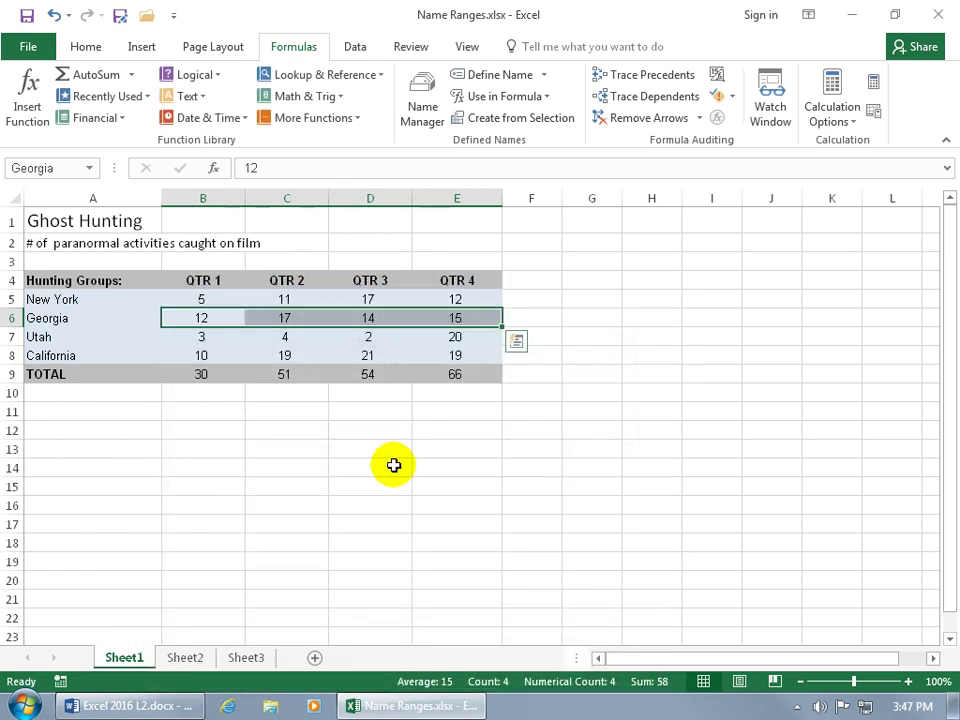
Enter =SUM(Quarter1) in B12 using AutoSum and Use in Formula, returning 30.
left_click(228, 430)
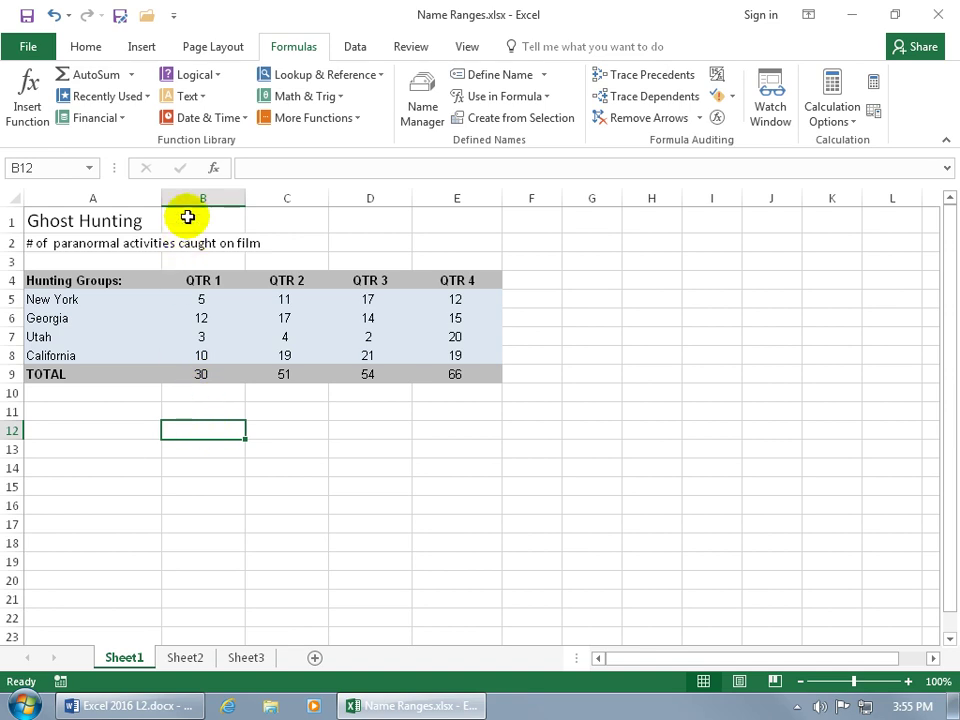
left_click(97, 77)
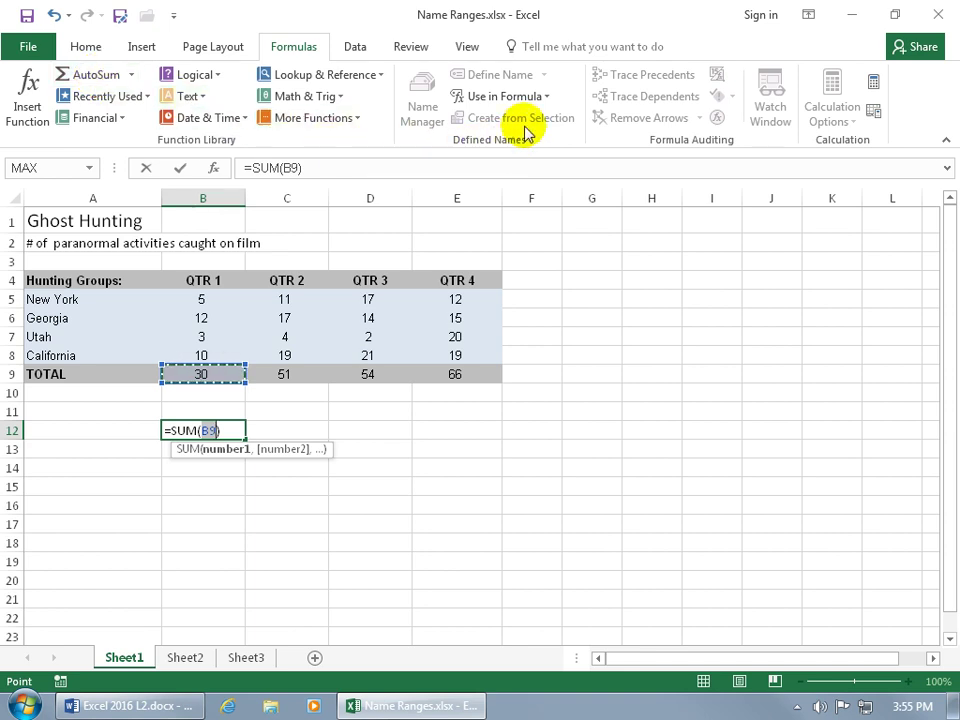
left_click(540, 100)
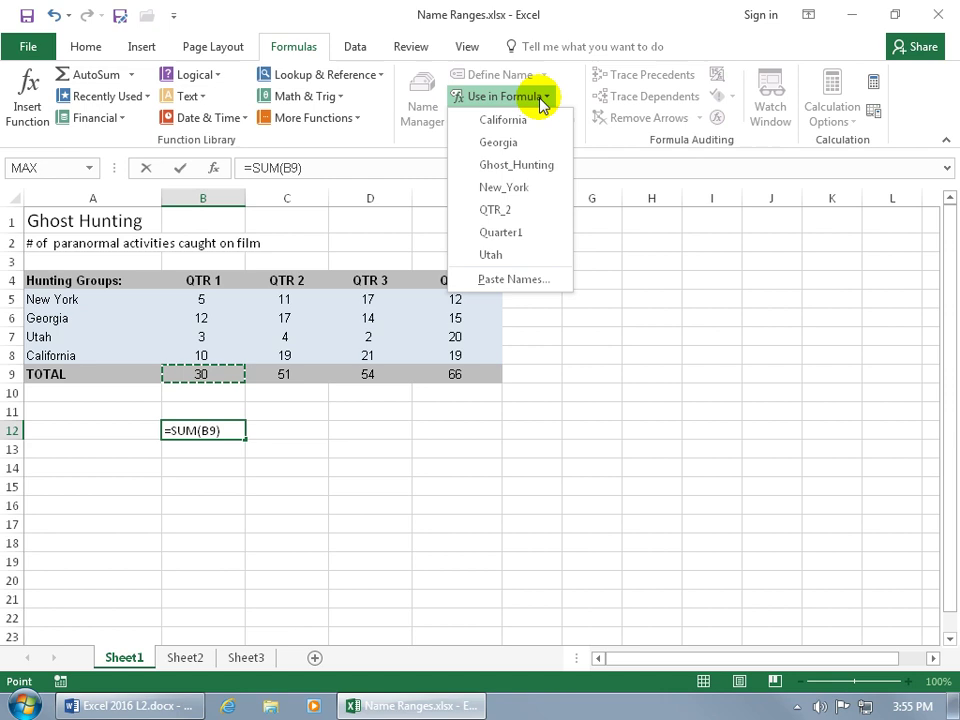
left_click(510, 232)
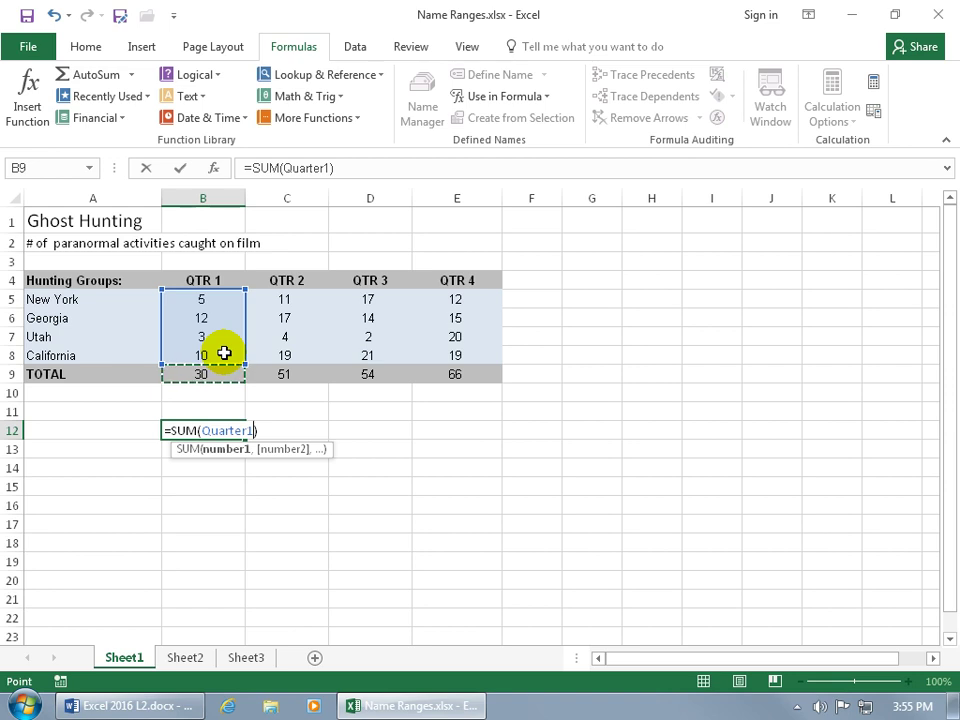
key("Return")
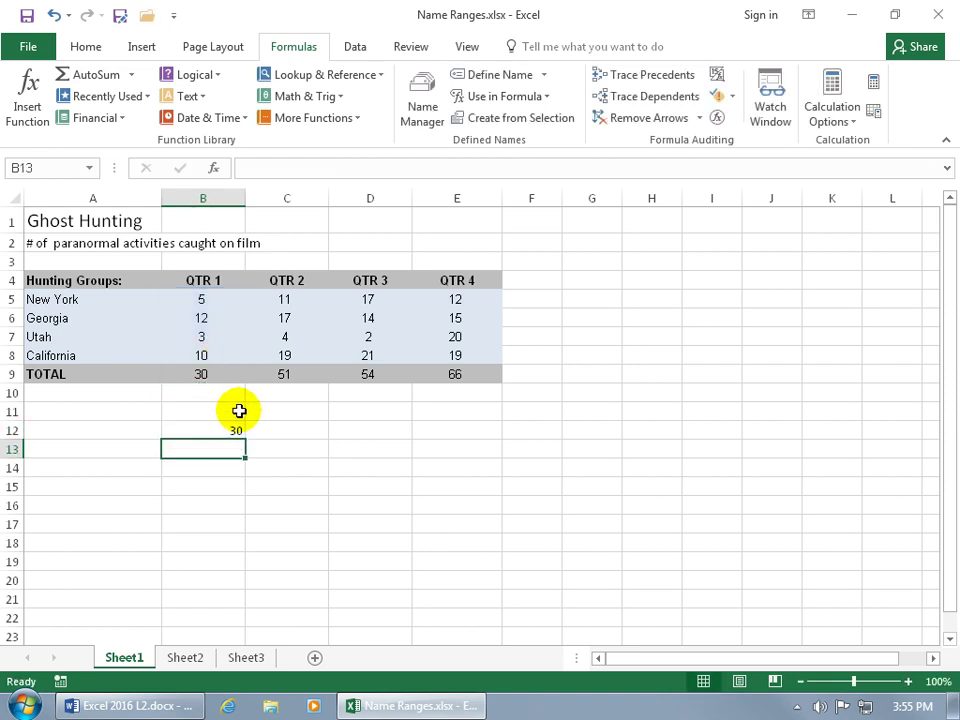
Enter =SUM(QTR_2) in cell C12 to total the second quarter, giving 51.
left_click(281, 427)
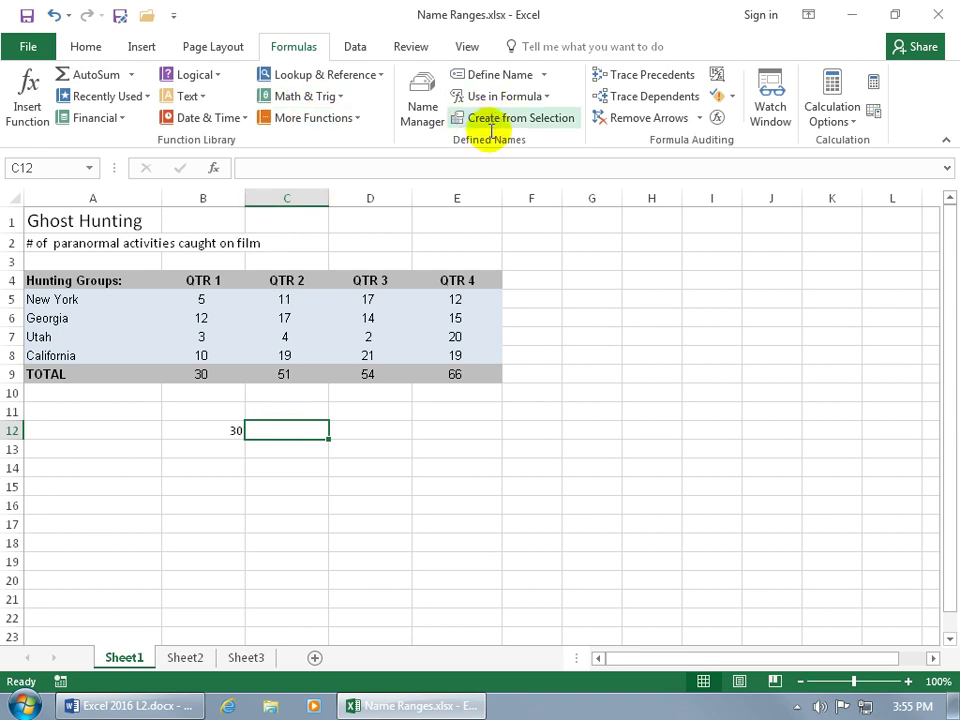
type("=sum")
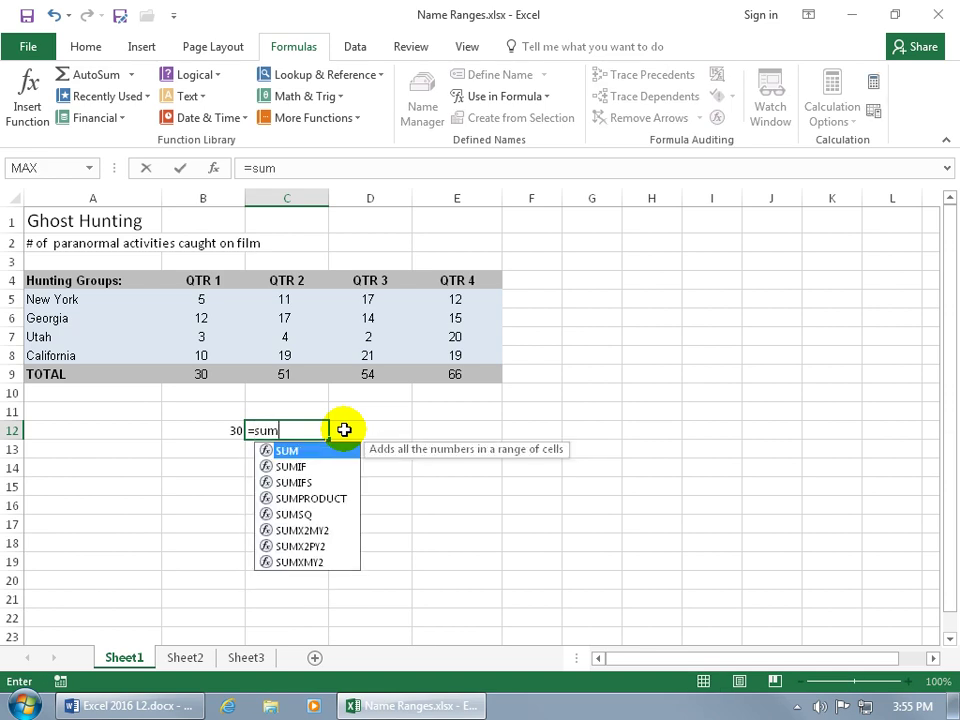
key("Tab")
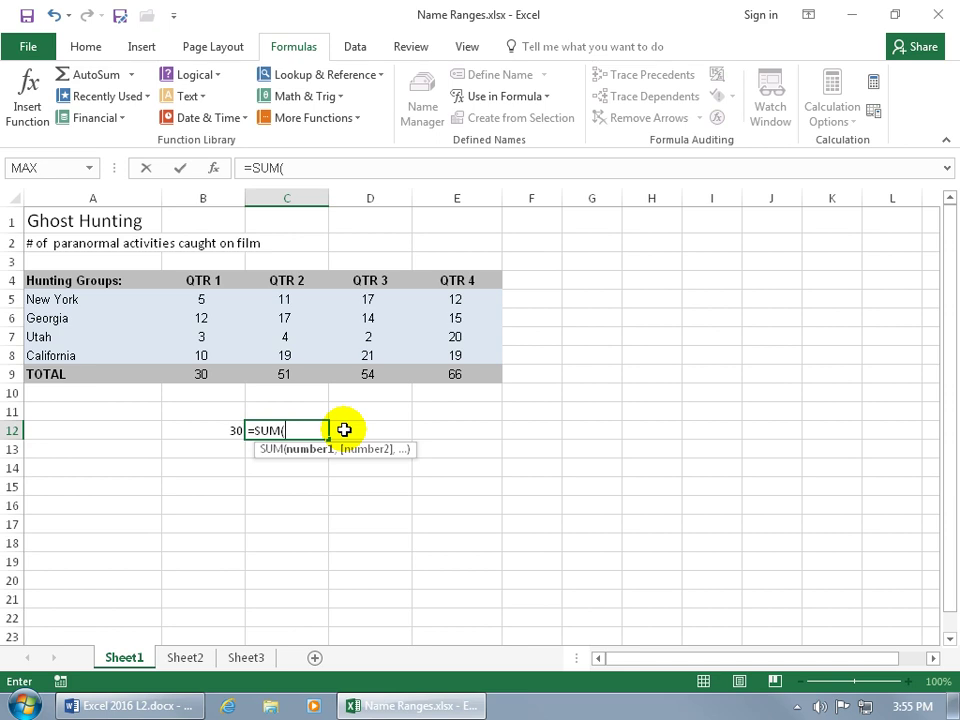
type("q")
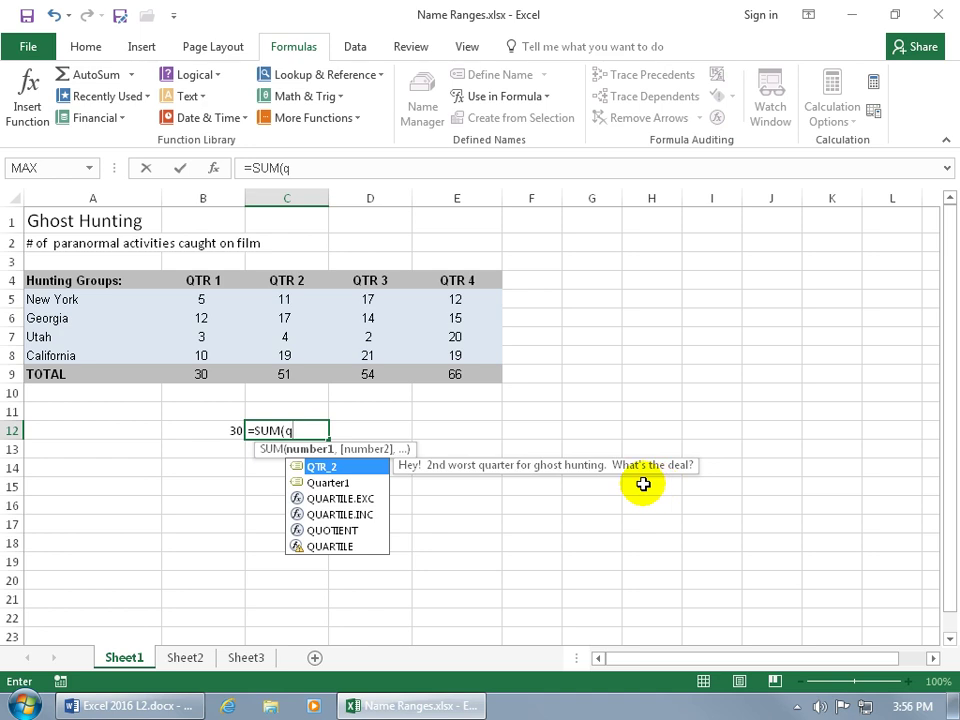
double_click(350, 467)
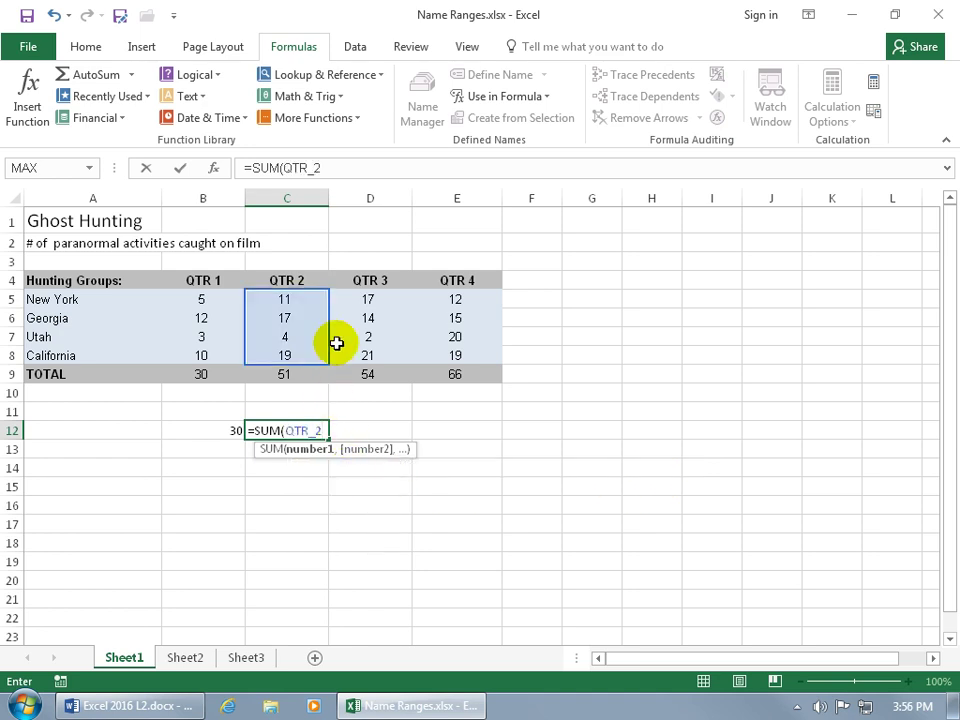
key("Return")
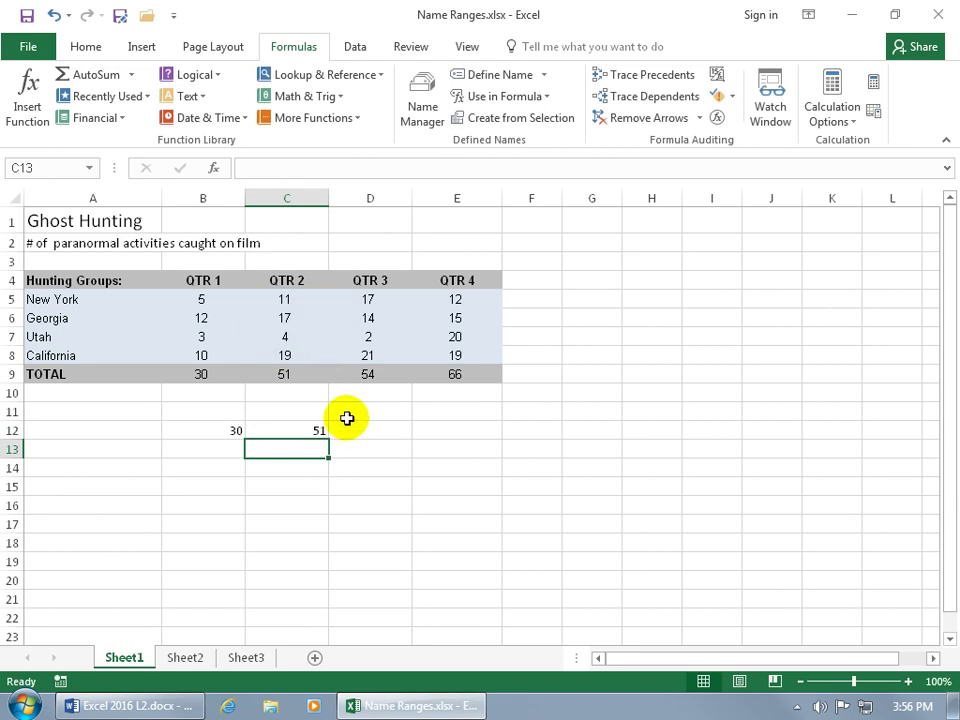
left_click(315, 426)
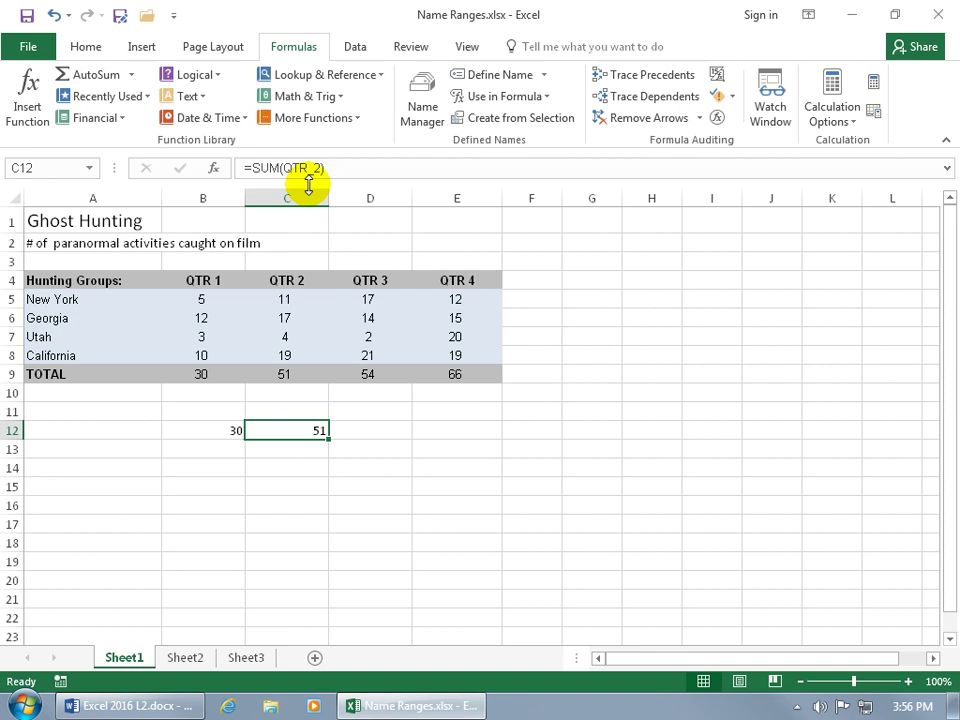
Replace QTR_2 with C5:C8 in C12's formula, making it =SUM(C5:C8).
double_click(300, 427)
left_click_drag(283, 430, 318, 429)
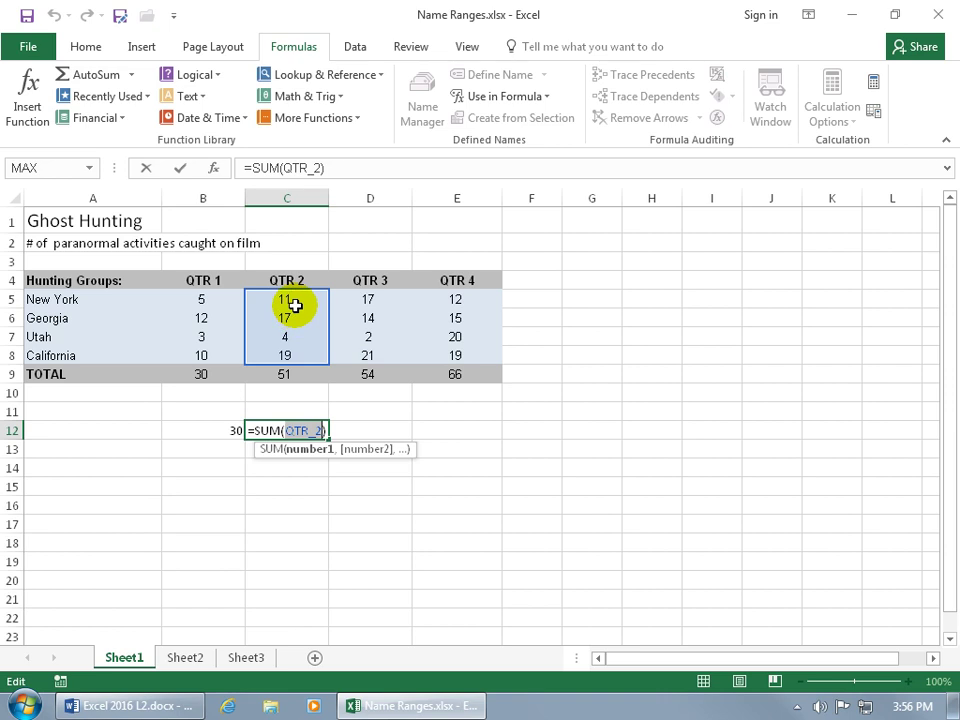
type("c5")
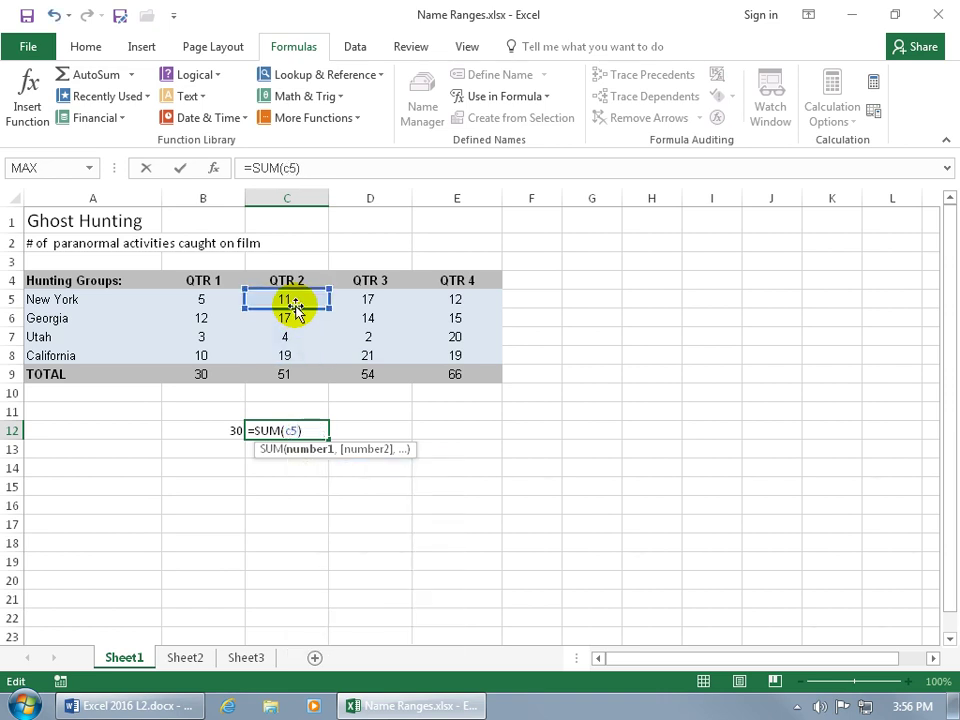
type(":")
type("c8")
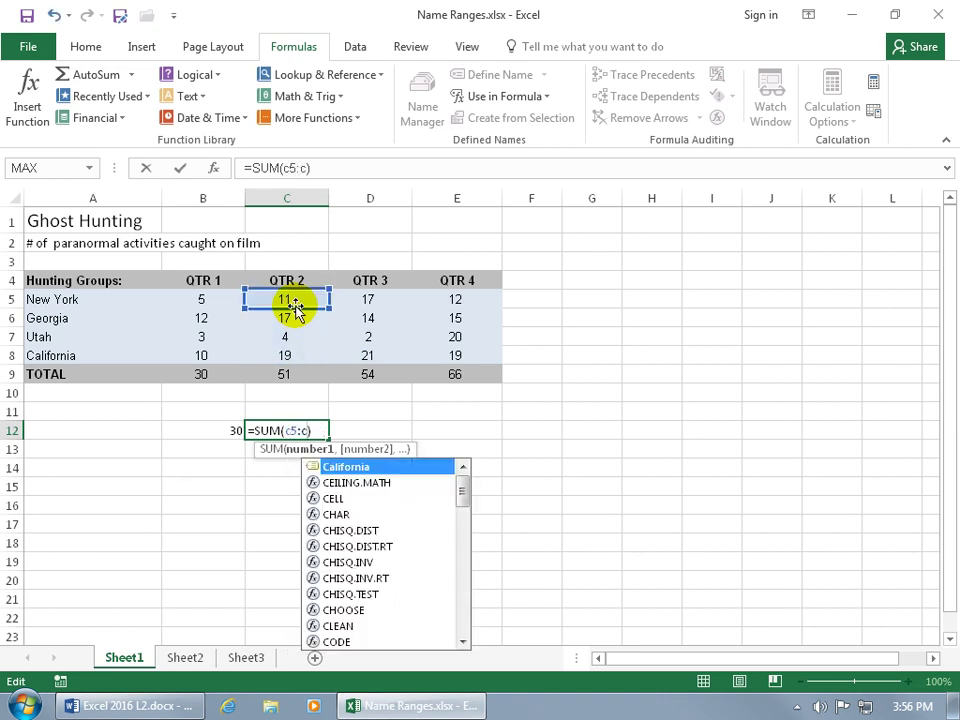
key("Return")
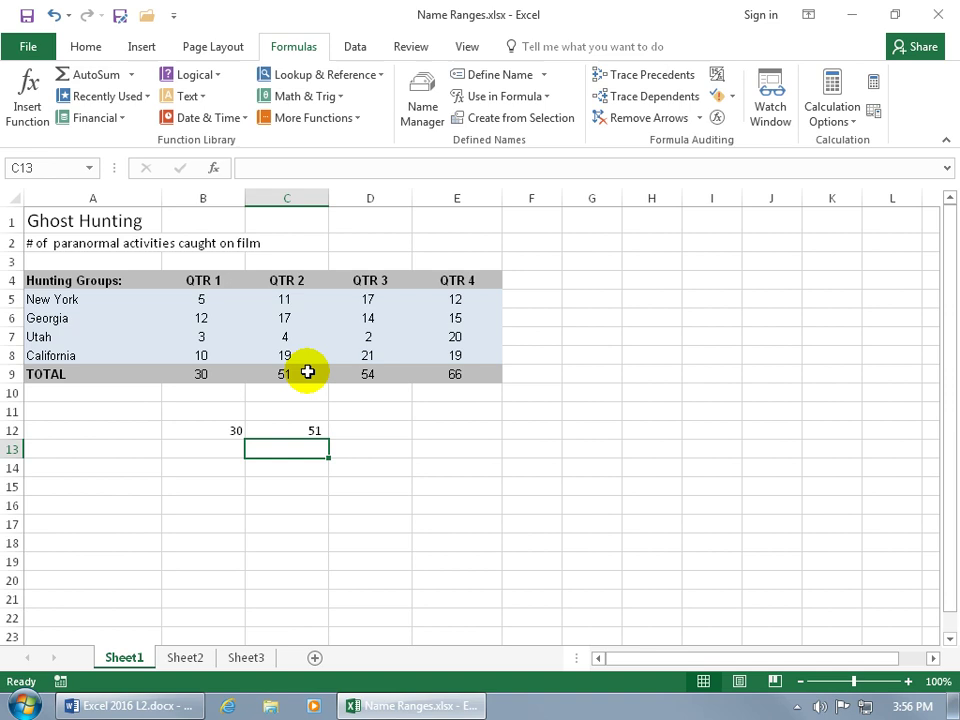
left_click(311, 430)
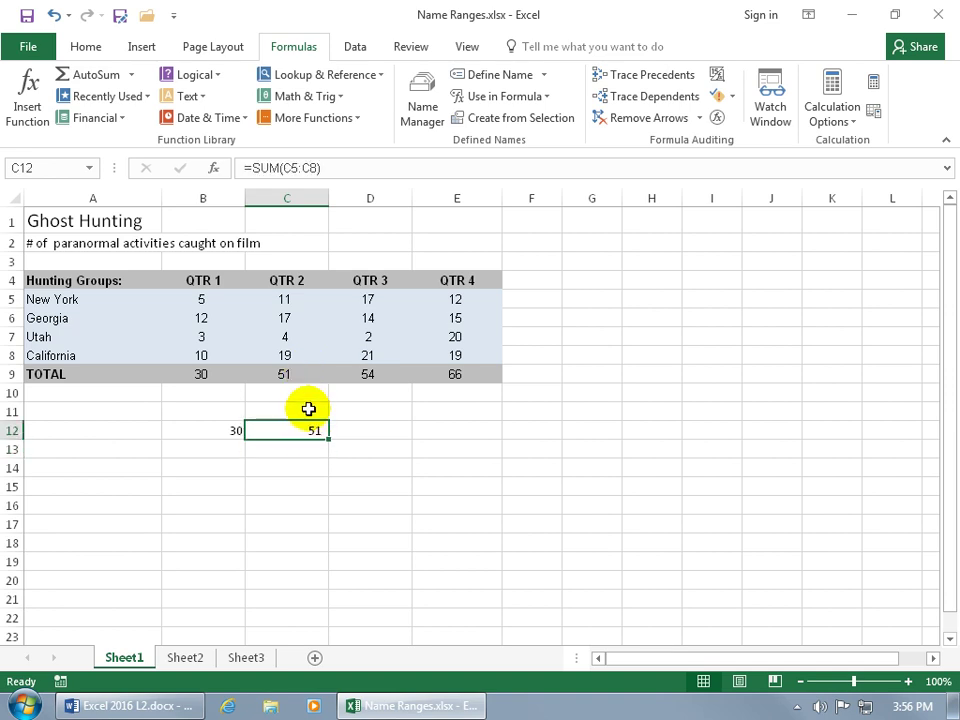